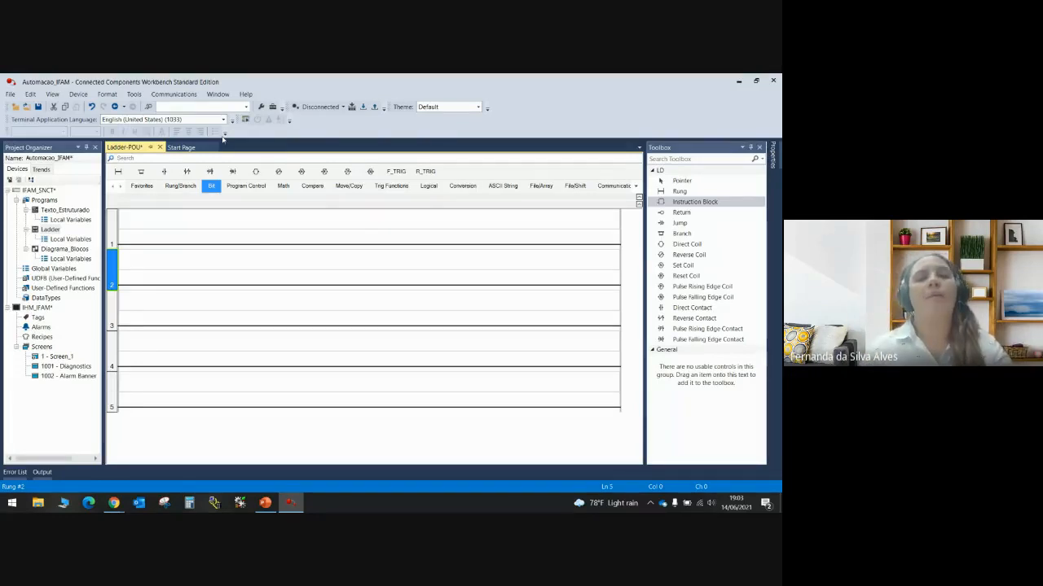
Place a direct contact at the start of rung 1 and assign it the I/O variable _IO_EM_DI_00 (START_MOTOR).
click(163, 171)
click(121, 243)
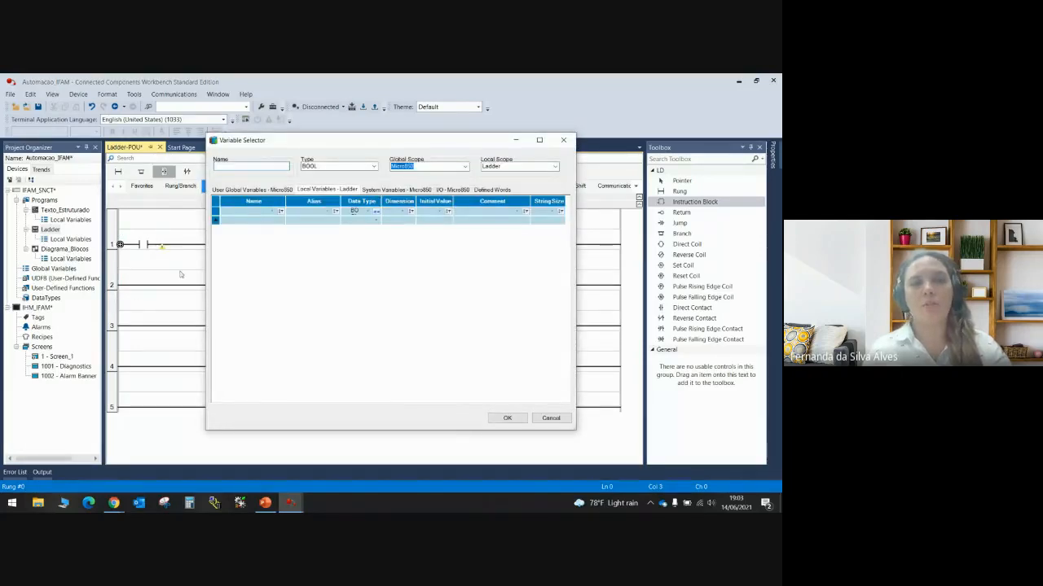
click(244, 190)
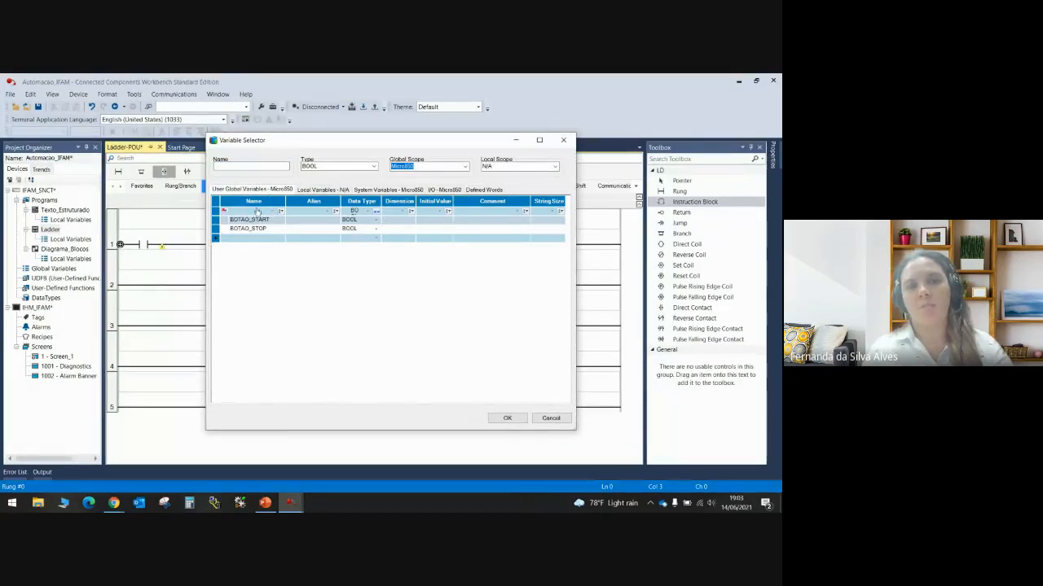
click(442, 190)
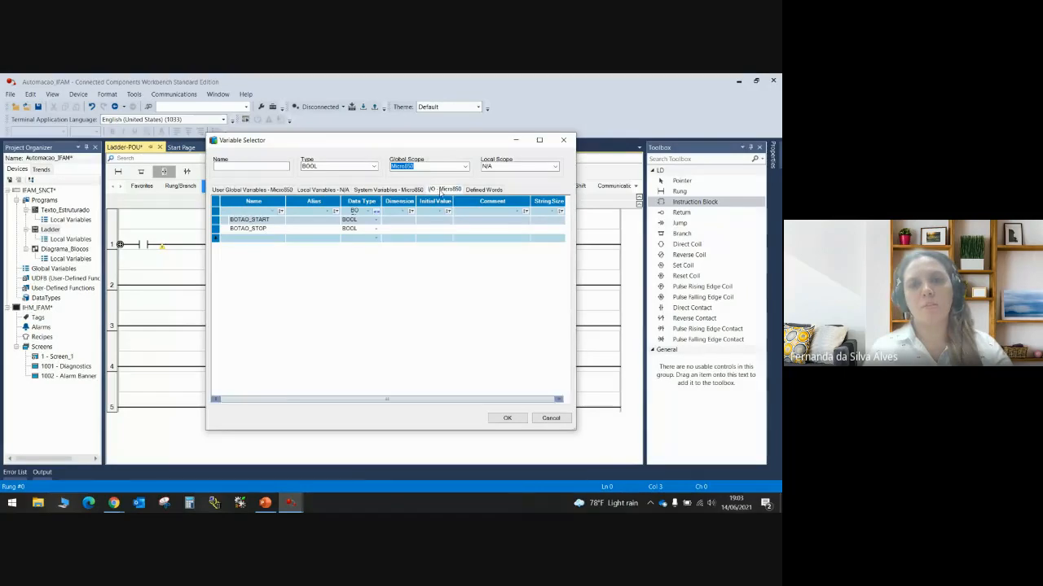
drag(567, 225, 574, 196)
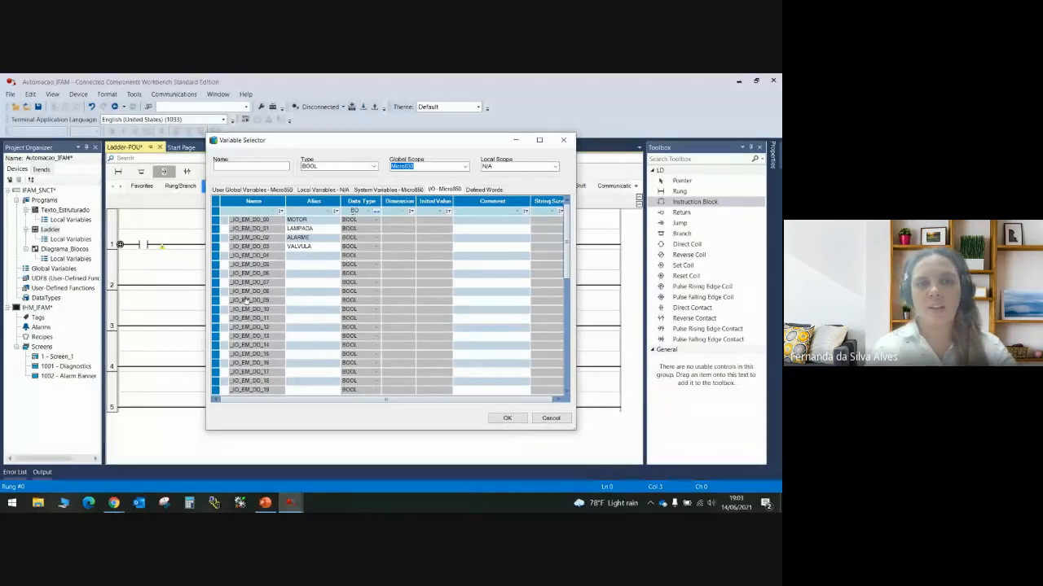
scroll(366, 309, down, 4)
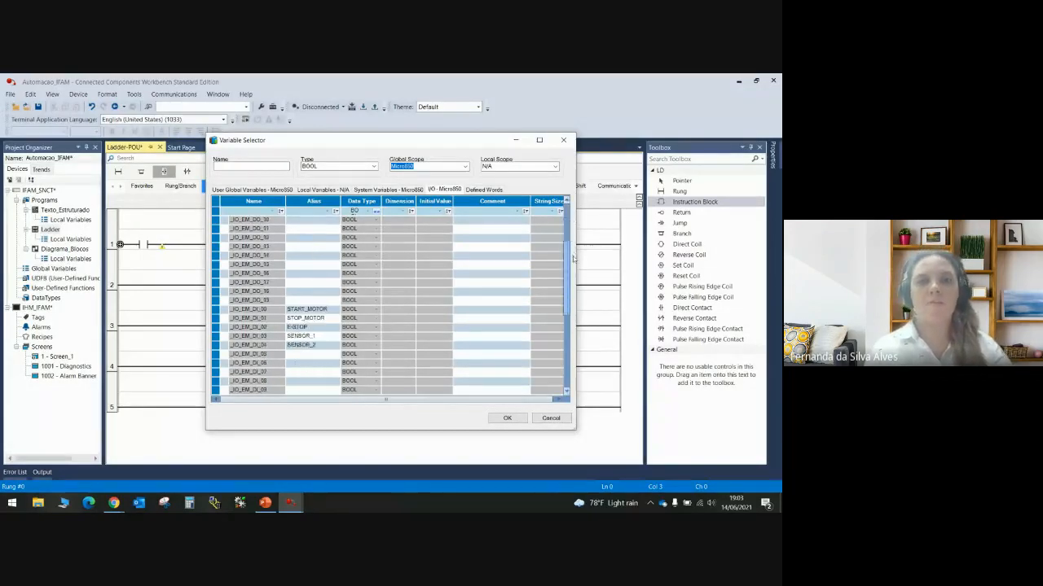
click(303, 301)
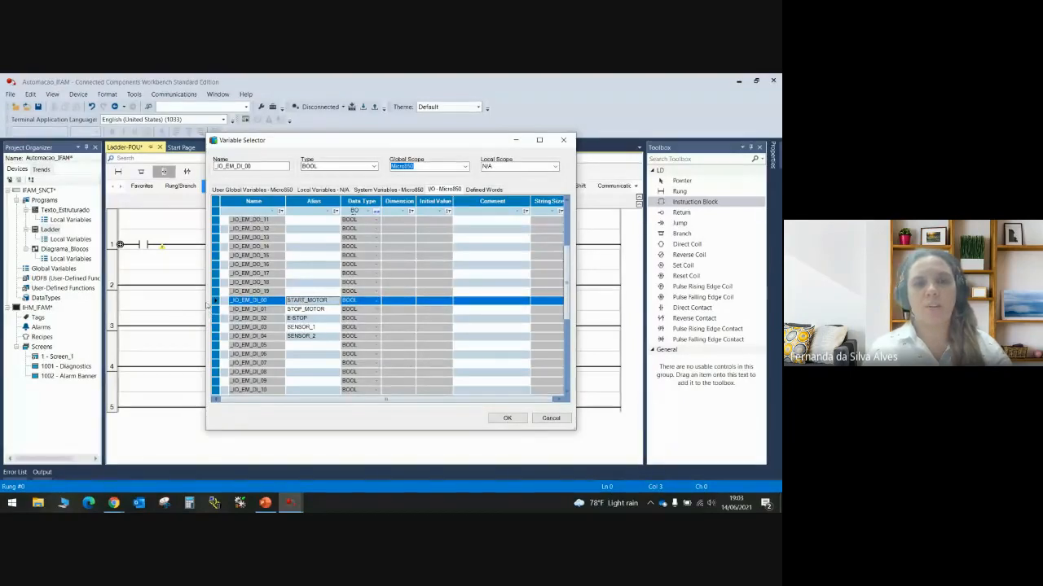
click(507, 417)
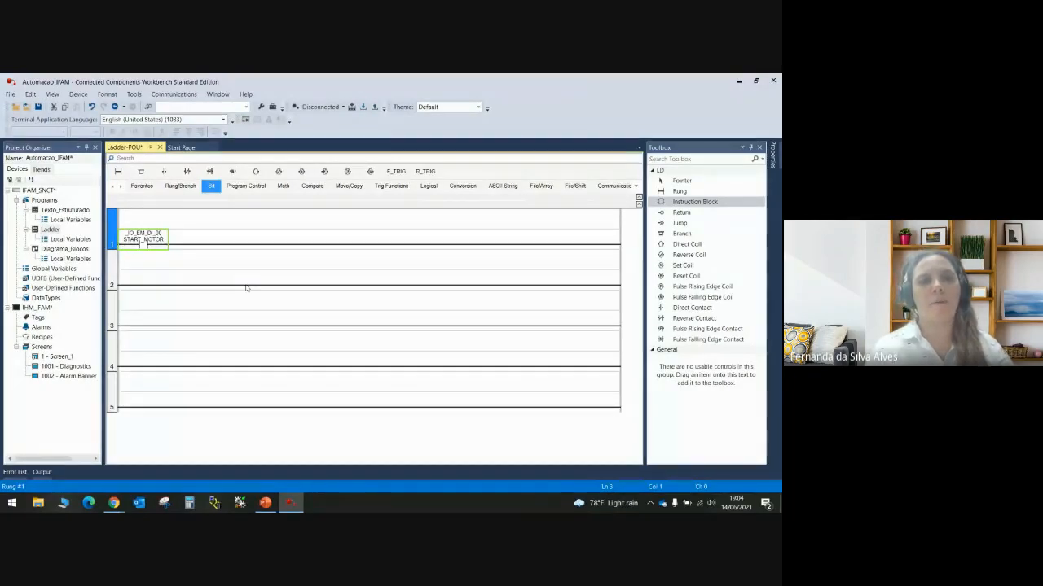
Add a reverse contact after the START_MOTOR contact on rung 1 and assign it _IO_EM_DI_01 (STOP_MOTOR).
click(187, 172)
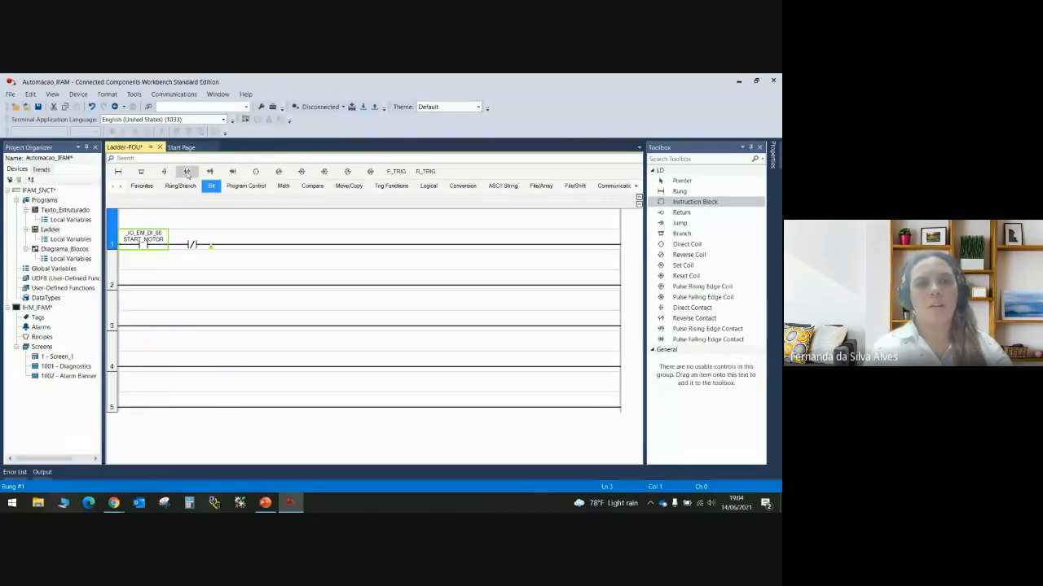
click(210, 247)
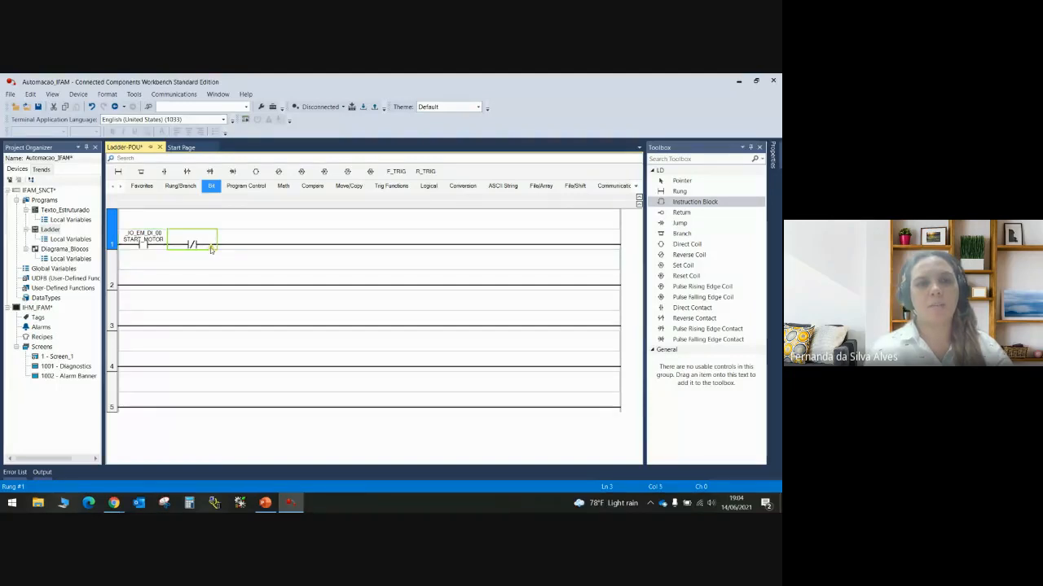
double_click(210, 247)
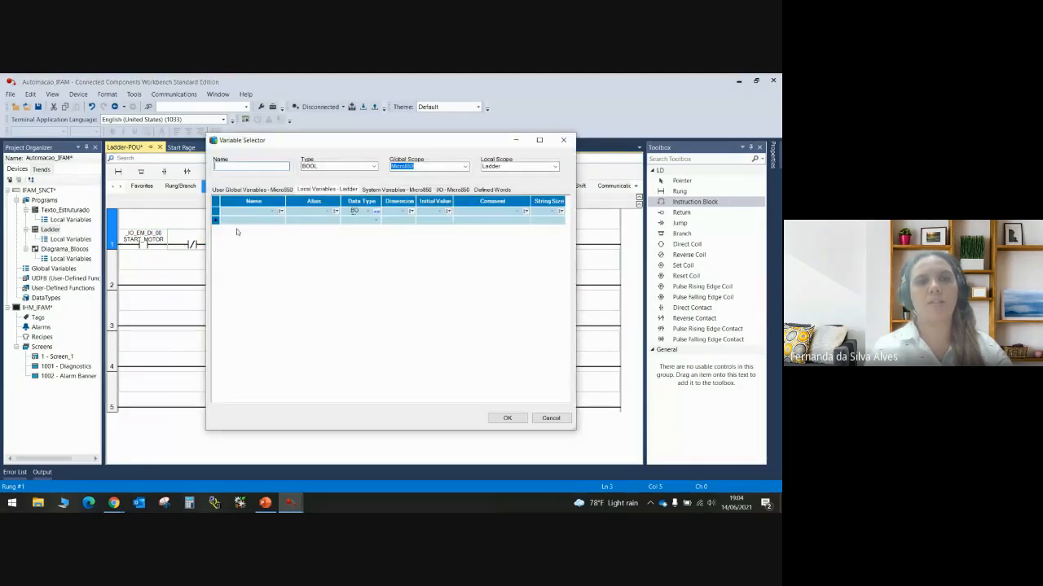
click(243, 189)
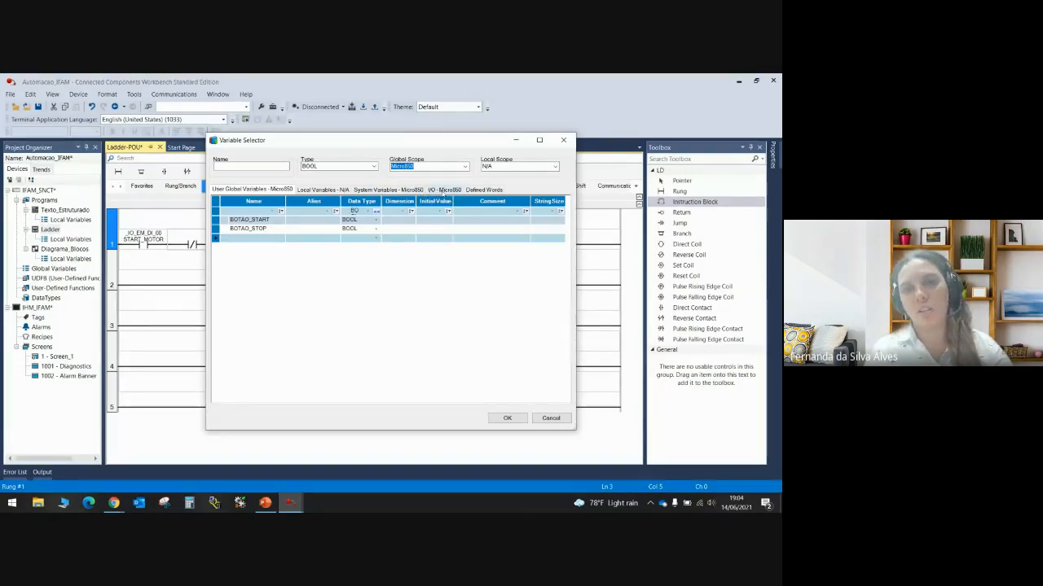
click(438, 190)
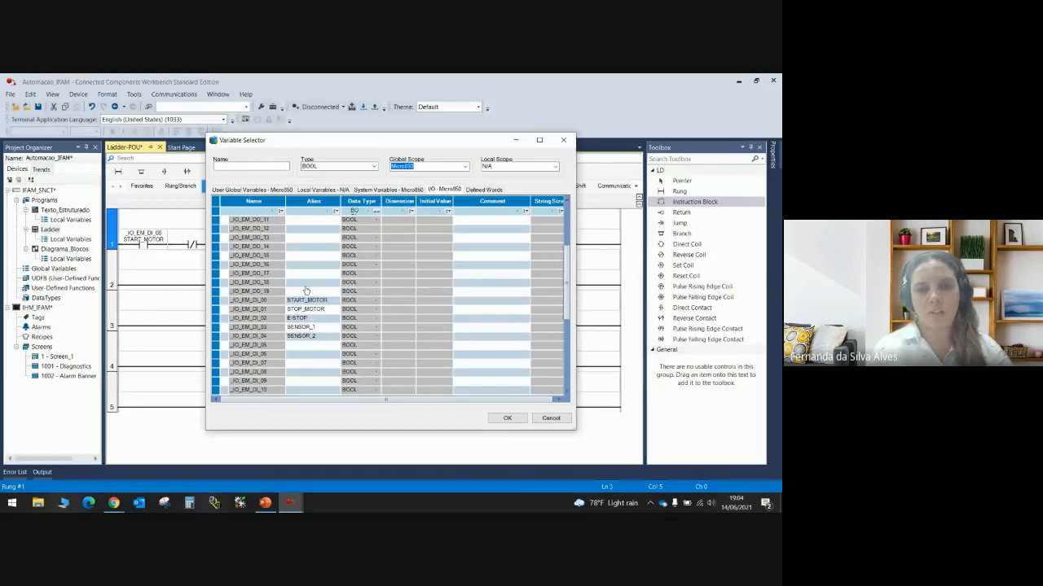
click(306, 312)
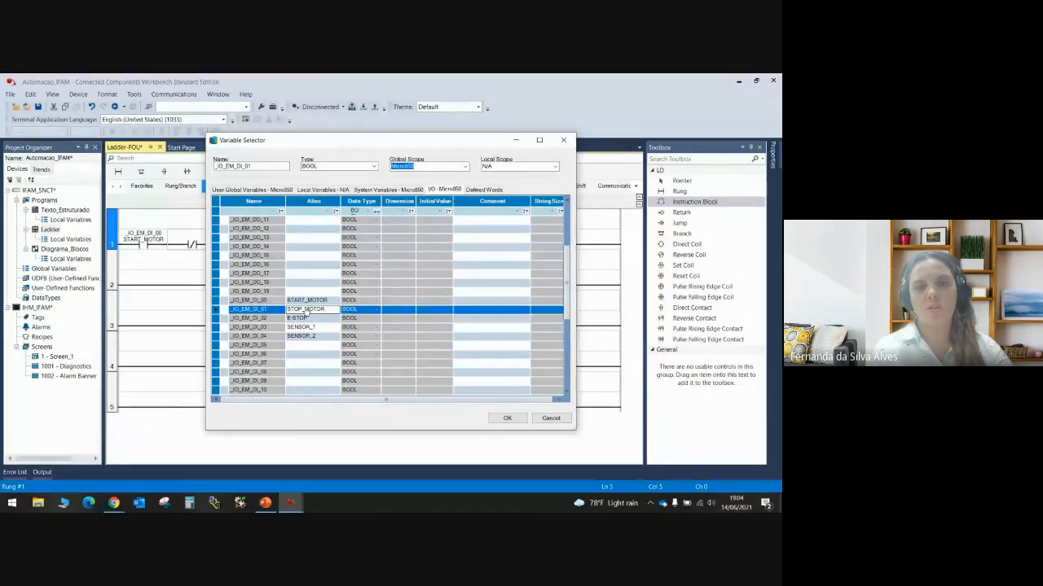
click(507, 418)
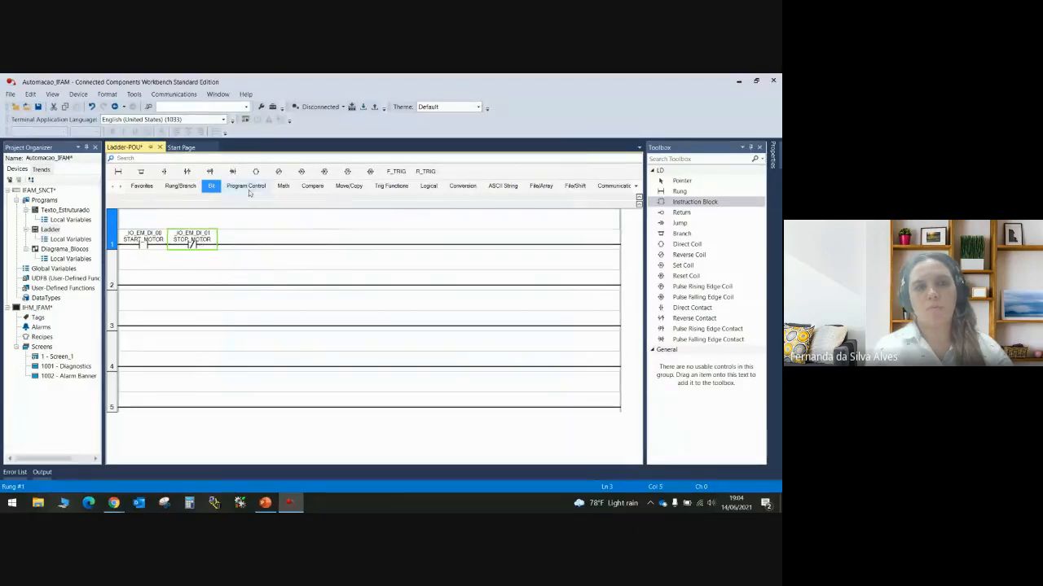
Add a direct coil at the end of rung 1 and assign it the output _IO_EM_DO_00 (MOTOR).
drag(255, 174, 520, 233)
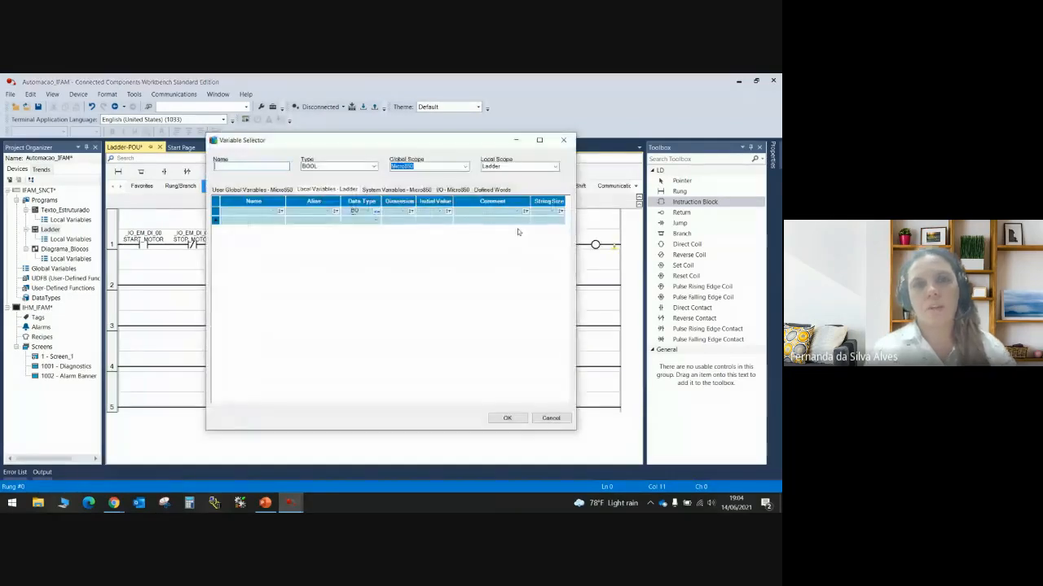
click(450, 190)
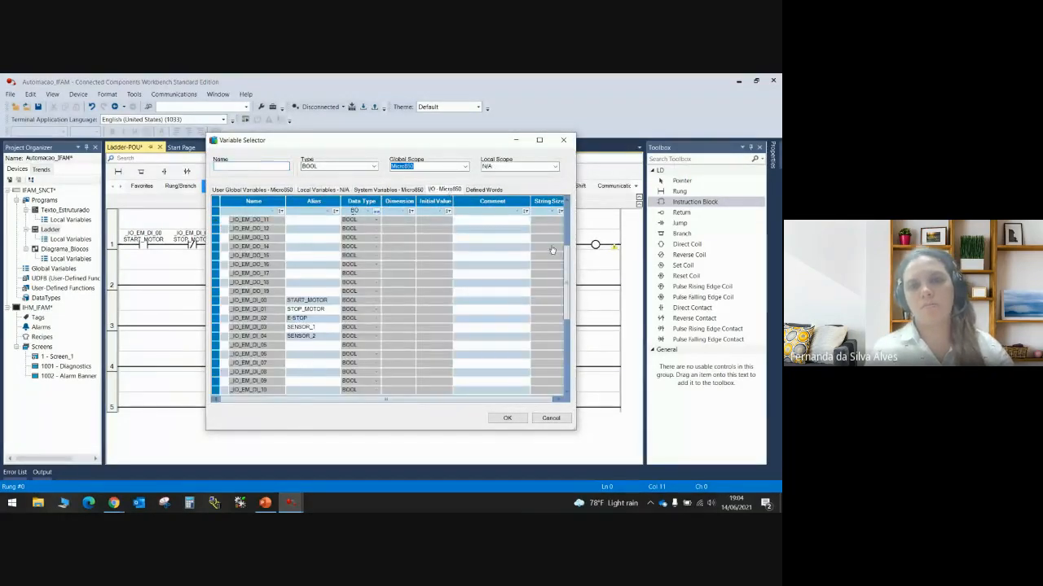
drag(566, 263, 566, 218)
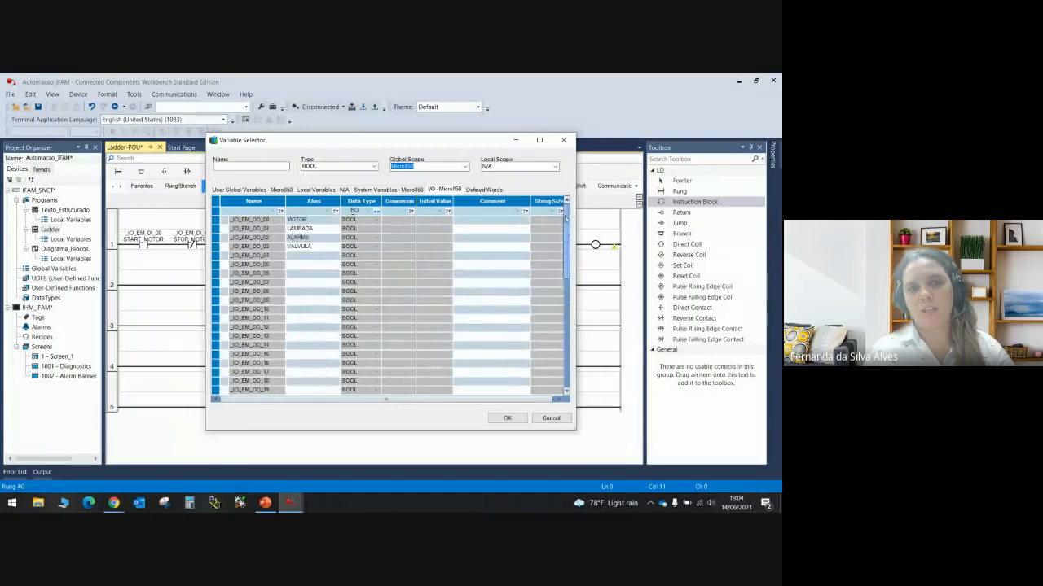
click(296, 221)
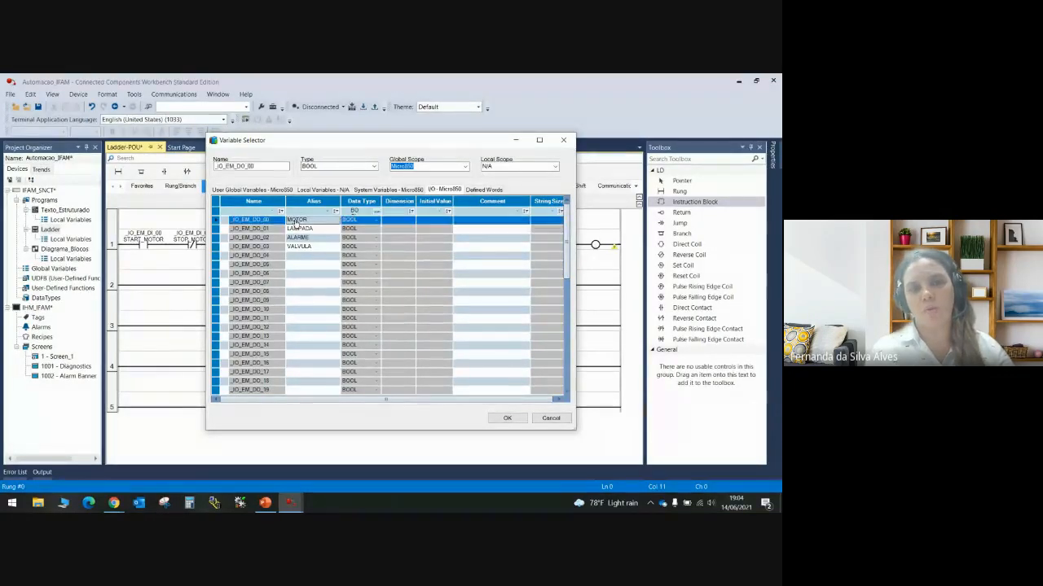
click(507, 419)
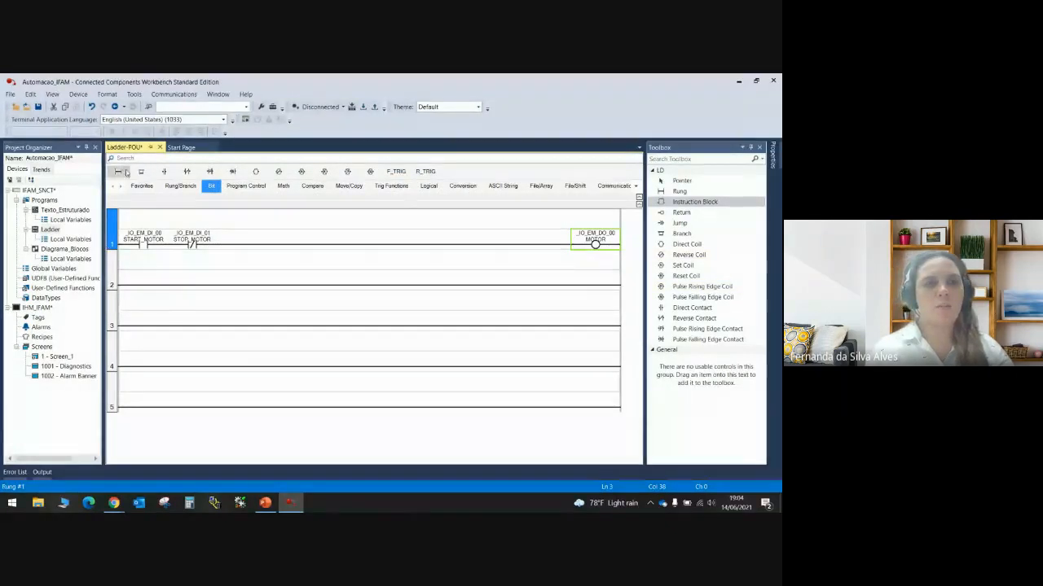
Add a parallel branch around the START_MOTOR contact and place a direct contact in it assigned to _IO_EM_DO_00 (MOTOR).
drag(141, 171, 140, 236)
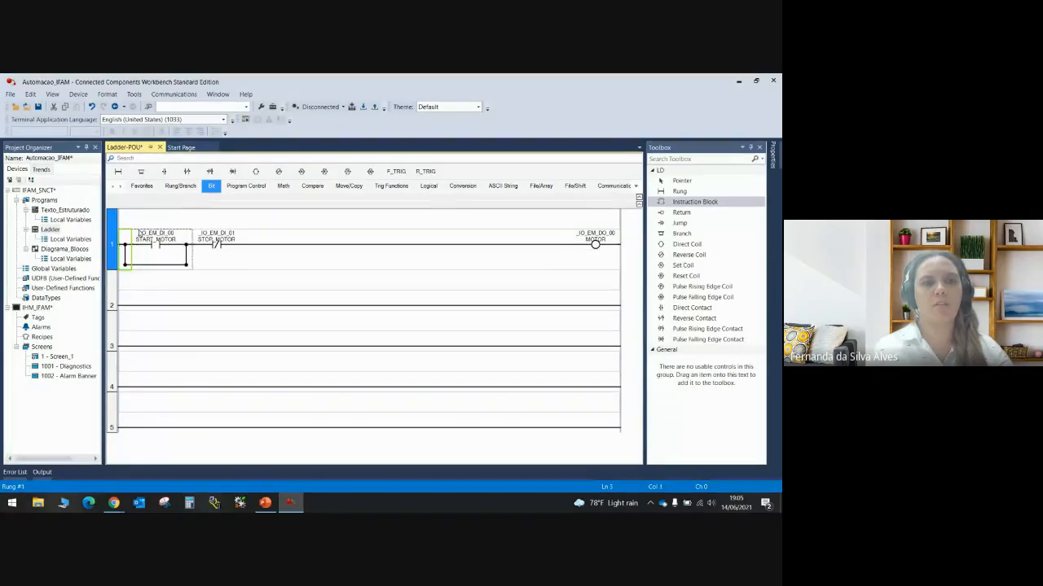
drag(165, 170, 167, 266)
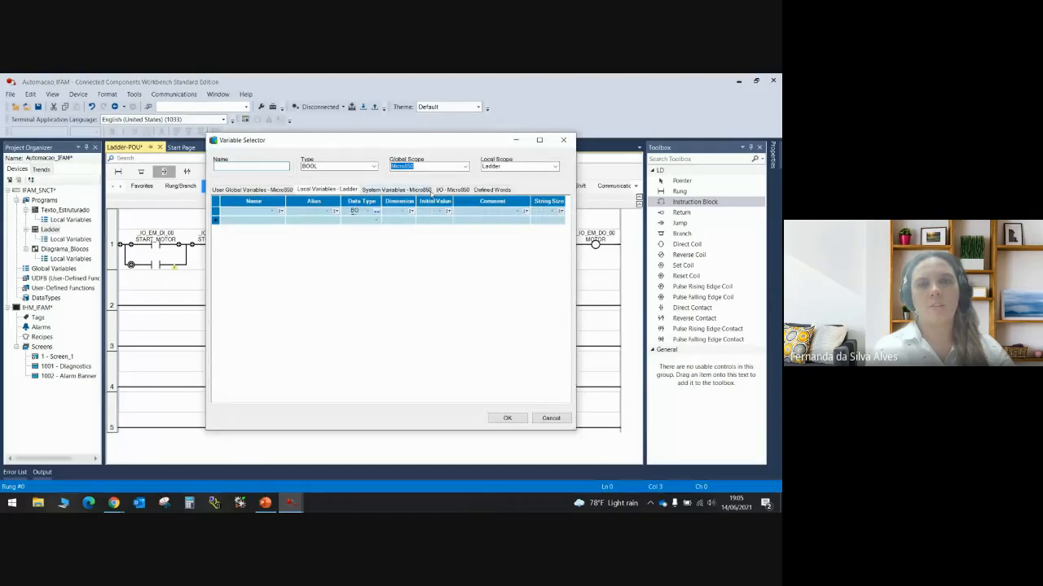
click(453, 190)
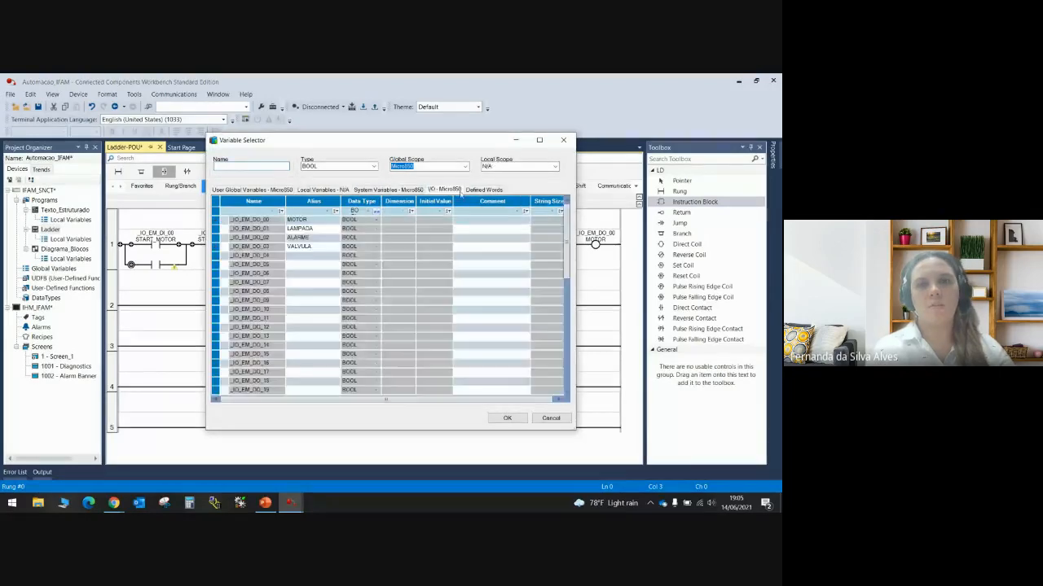
click(307, 220)
click(507, 418)
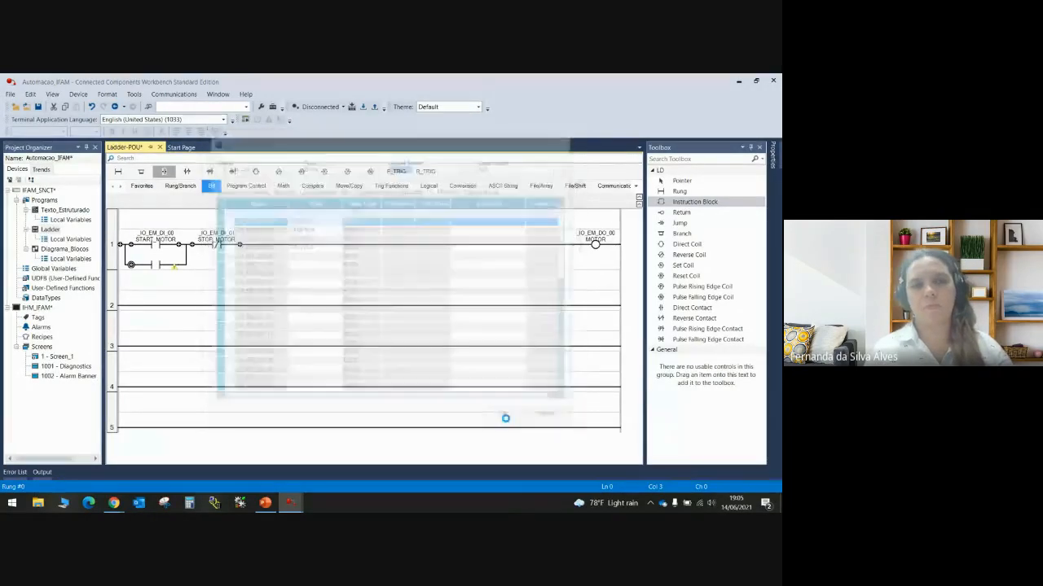
click(305, 258)
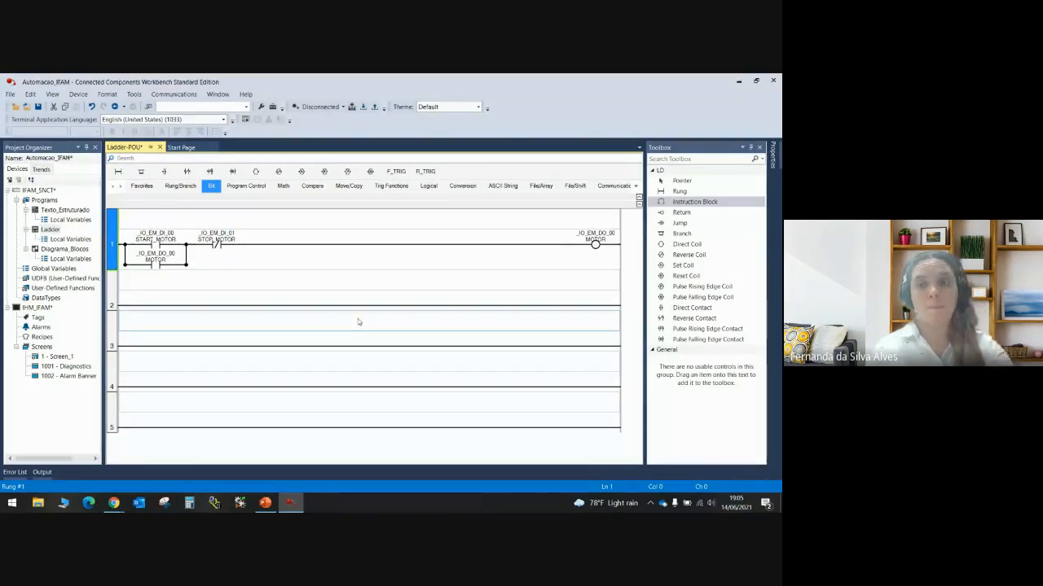
Place a direct contact at the start of rung 2 and assign it _IO_EM_DO_00 (MOTOR).
click(113, 307)
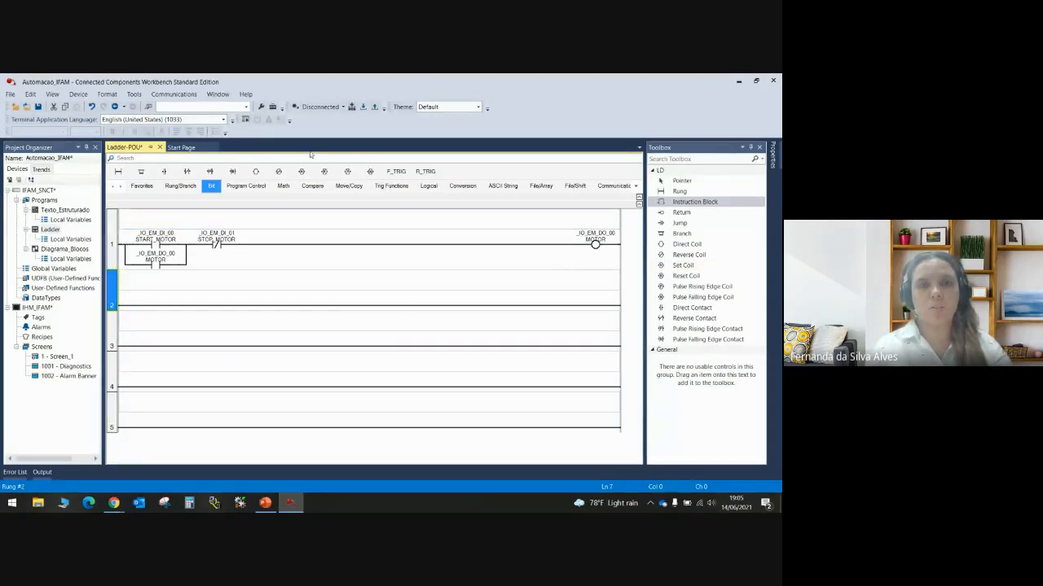
drag(164, 171, 124, 294)
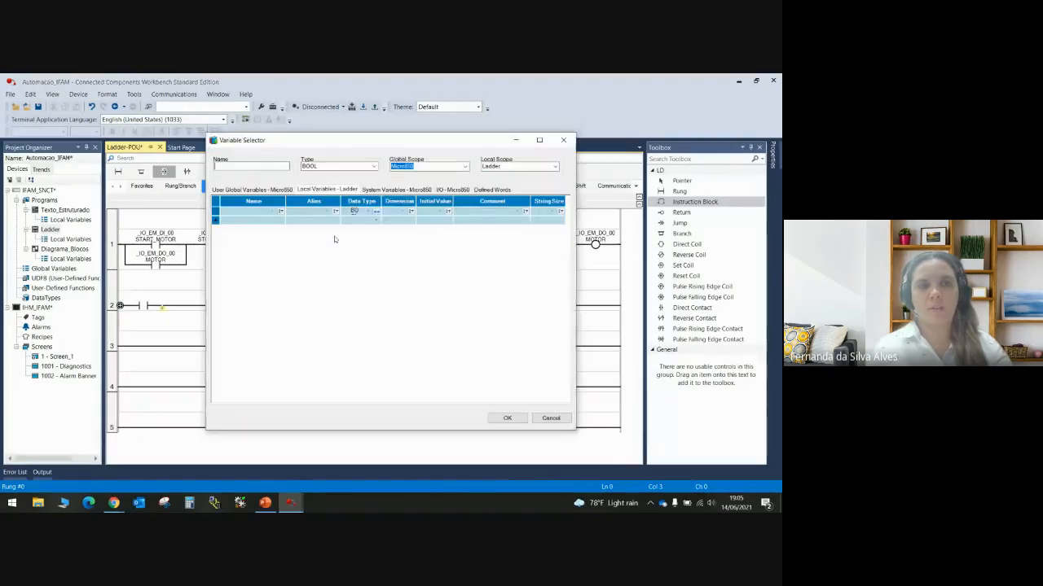
click(452, 190)
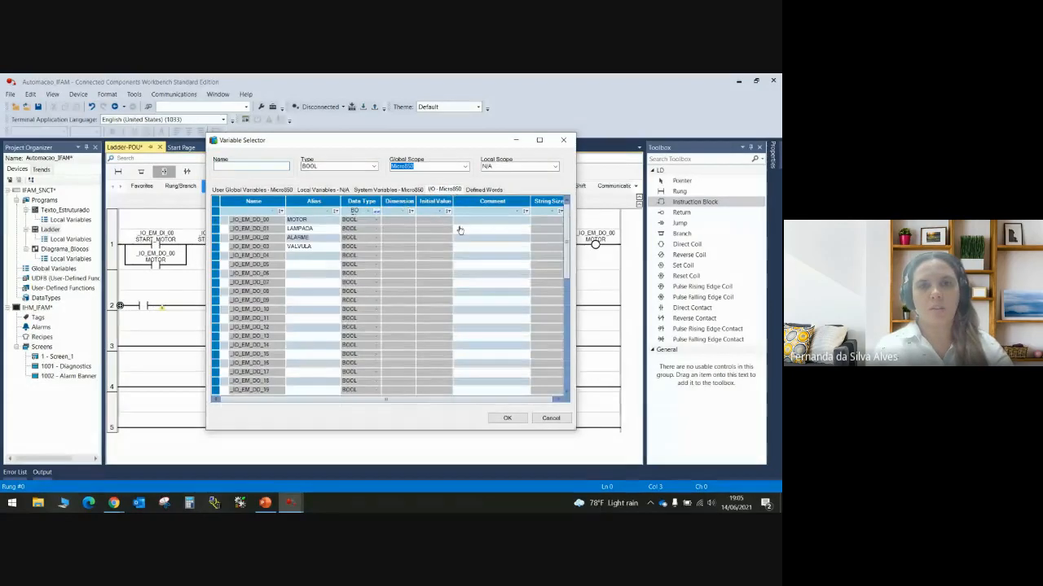
click(307, 222)
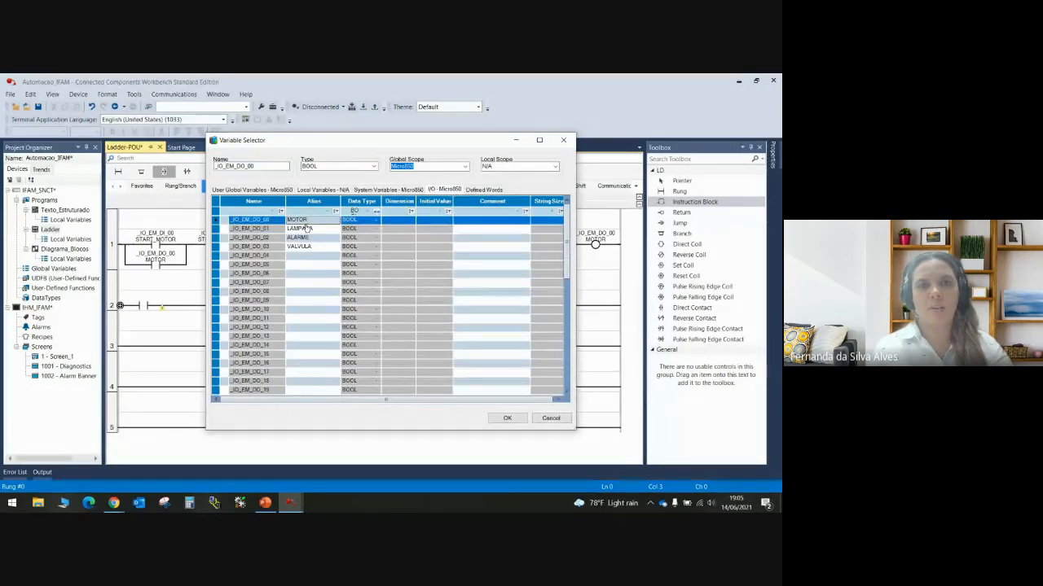
click(506, 418)
Add a direct coil at the end of rung 2 assigned to _IO_EM_DO_01 (LAMPADA), and save the project.
drag(256, 171, 183, 299)
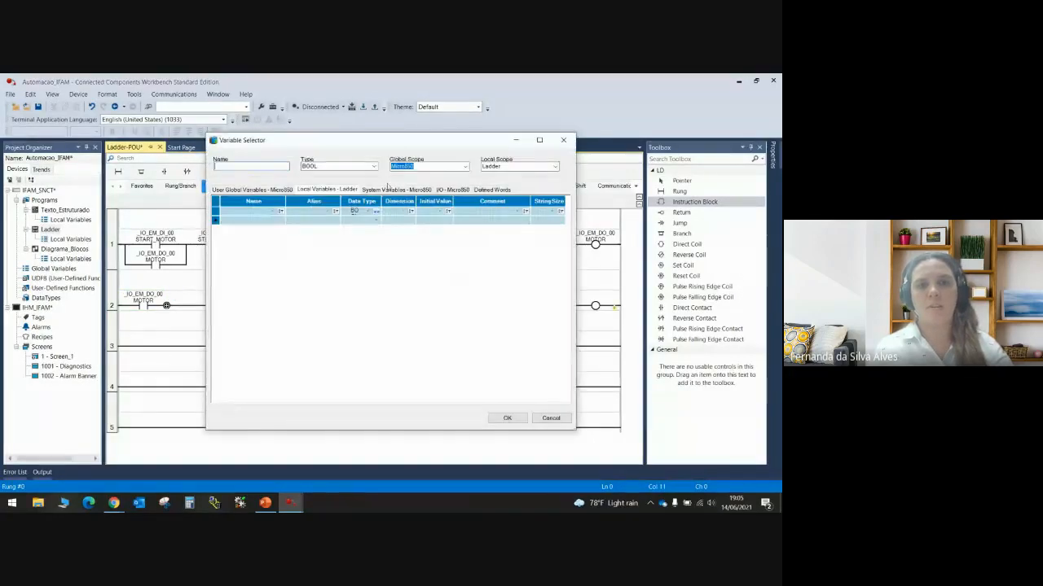
click(447, 189)
click(302, 229)
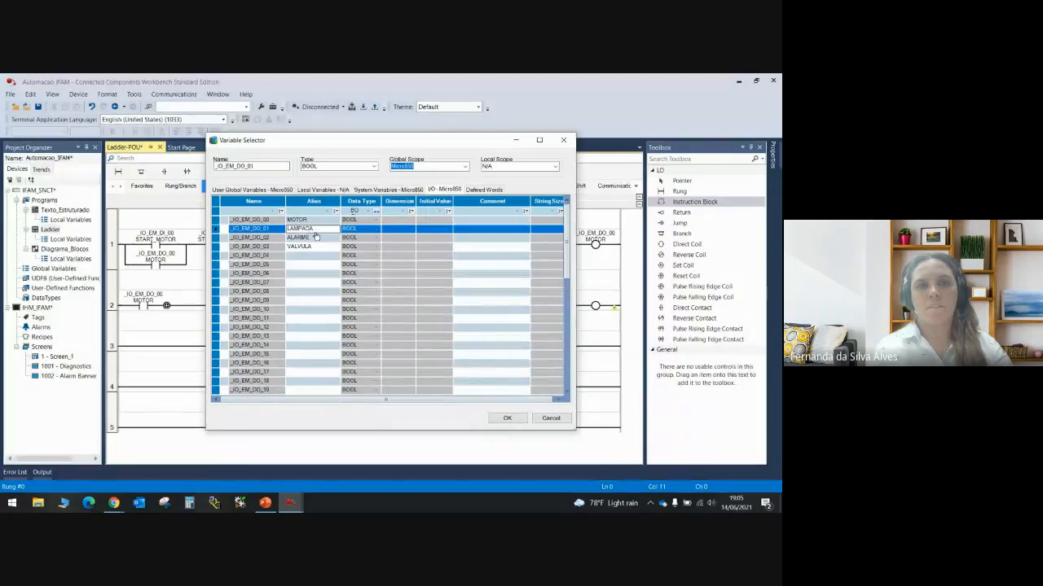
click(507, 418)
click(445, 346)
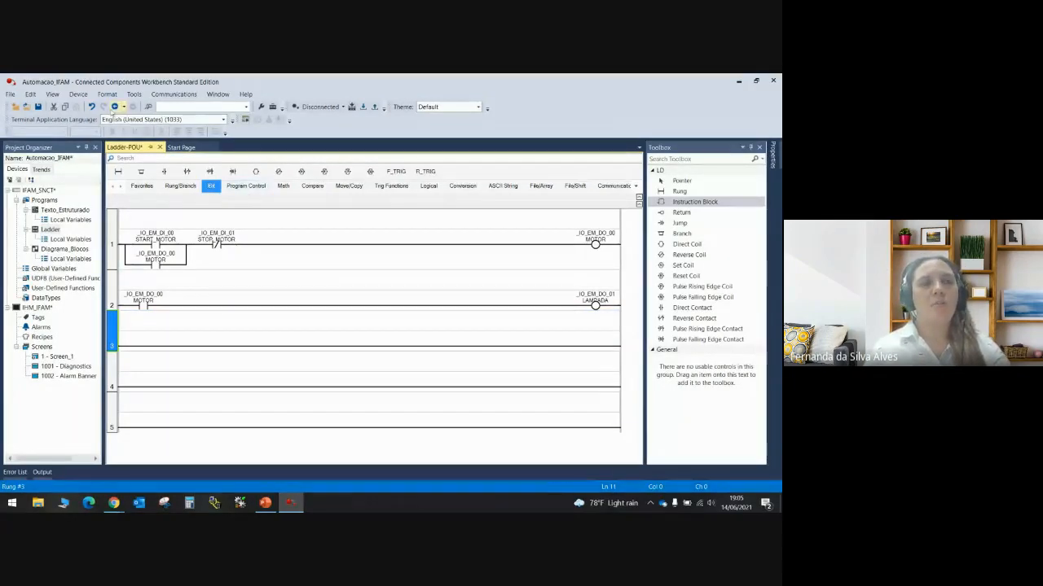
click(38, 107)
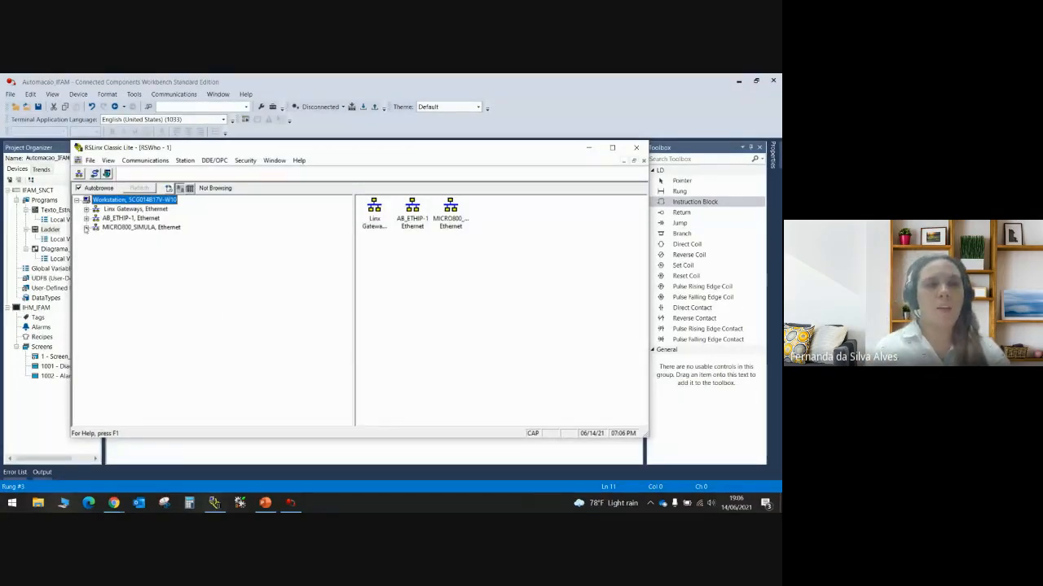
Check the devices under the MICRO800_SIMULA driver, then stop that driver and delete it from the configured drivers.
click(86, 228)
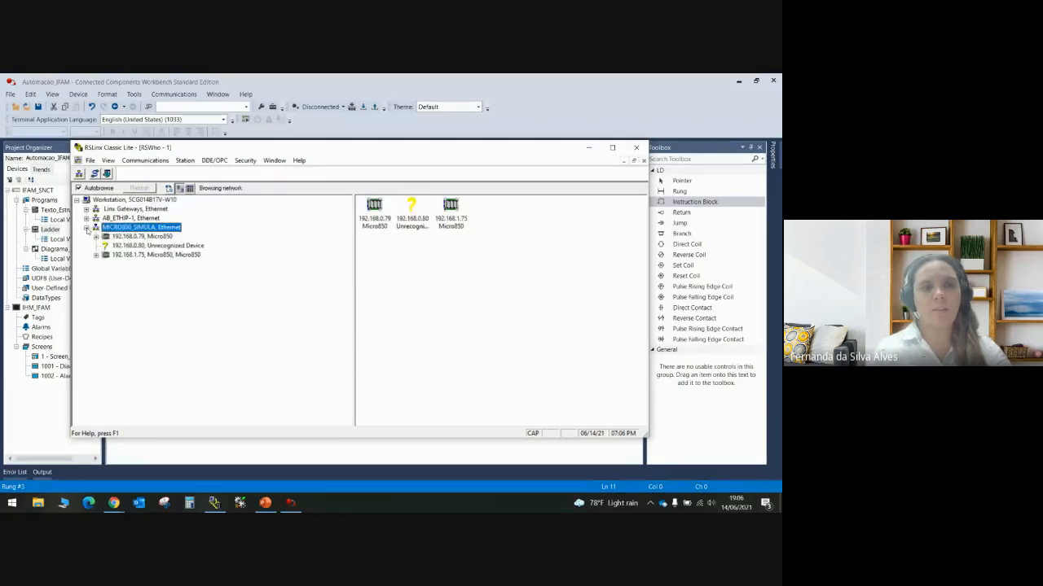
click(86, 229)
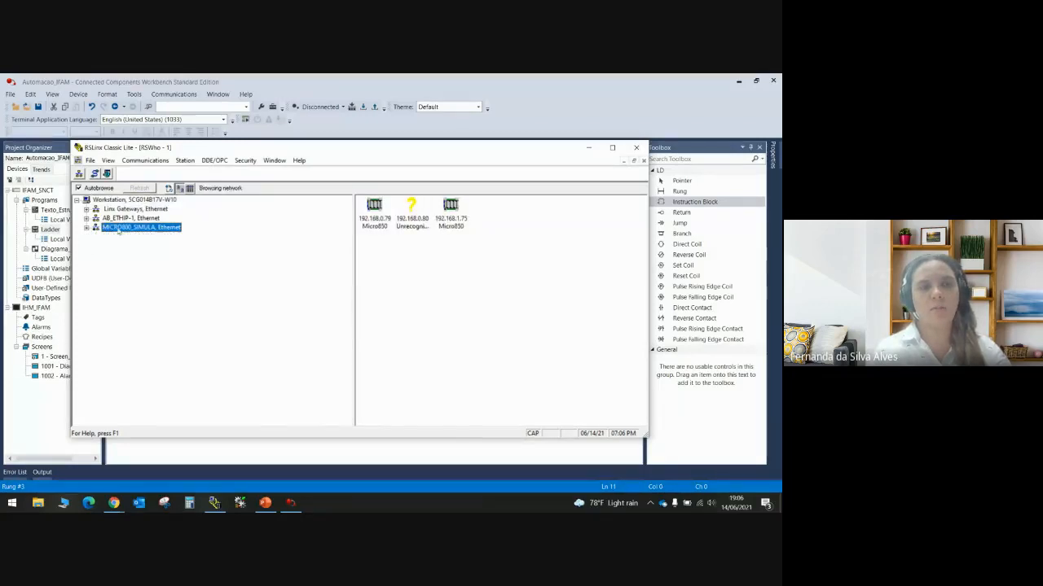
click(95, 174)
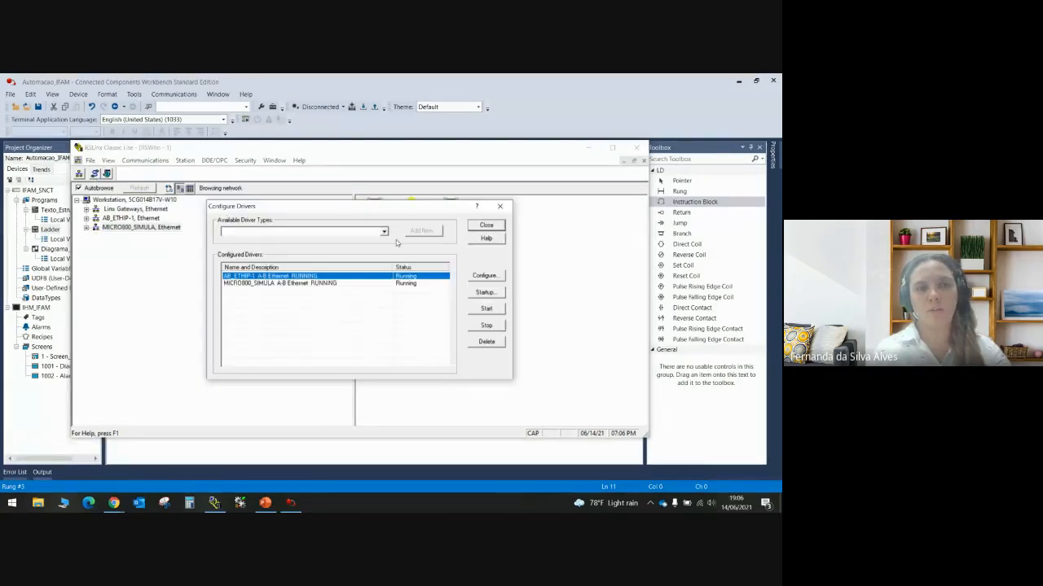
click(285, 284)
click(486, 326)
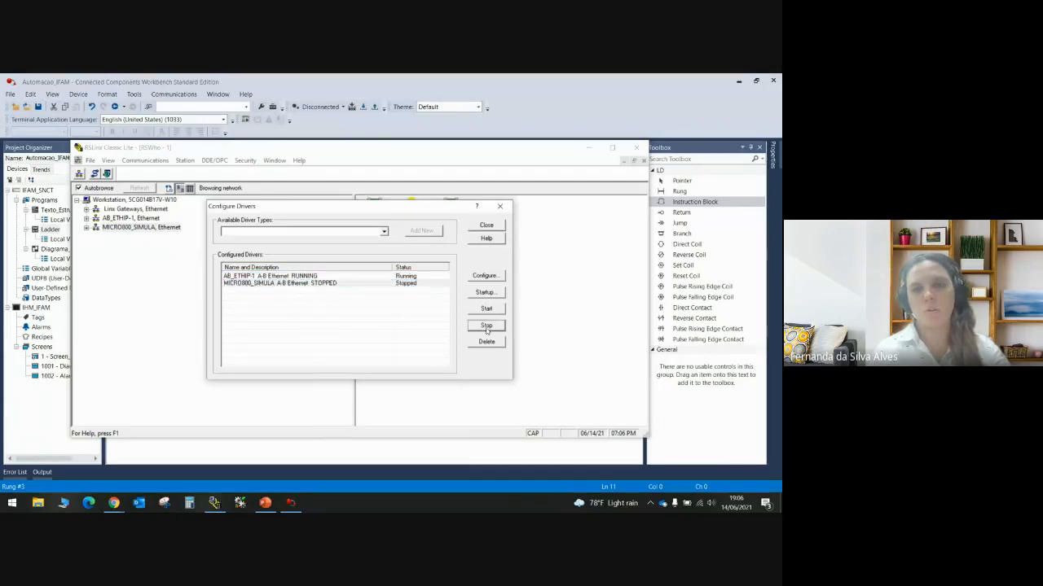
click(486, 343)
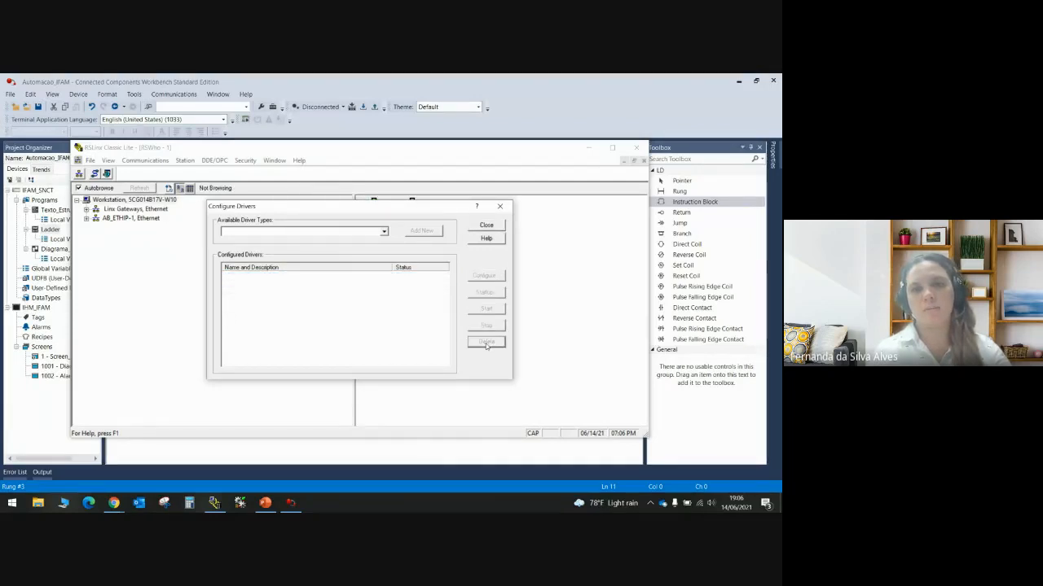
click(483, 227)
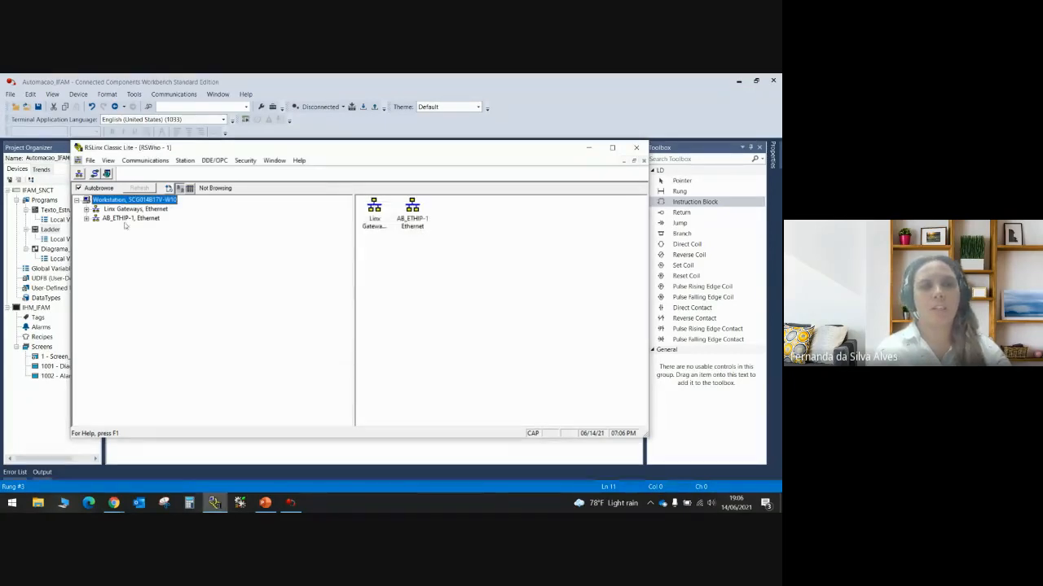
Add a new RSLinx driver of type Ethernet devices and name it SIMULADOR.
click(93, 174)
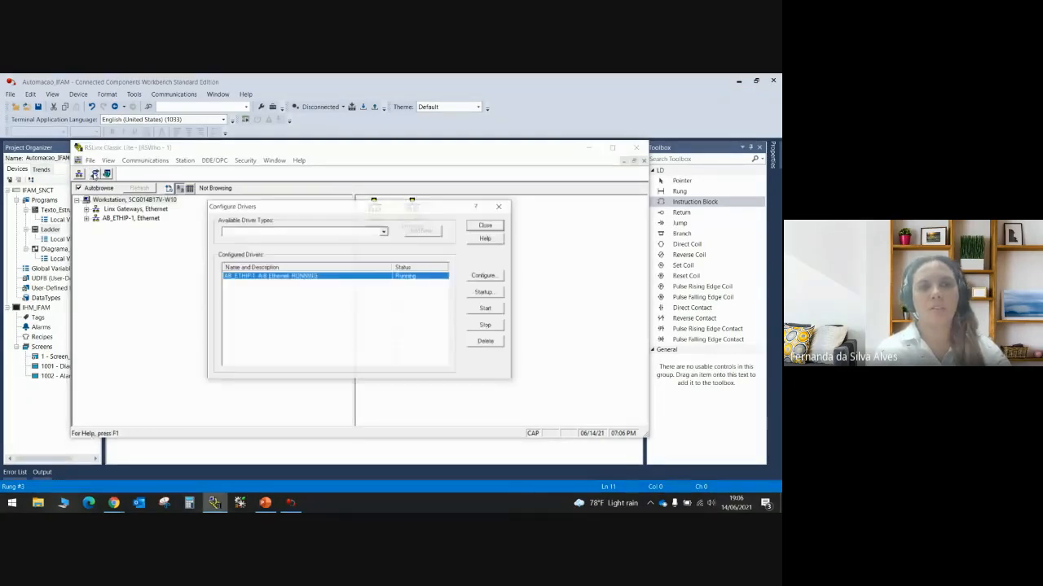
click(383, 232)
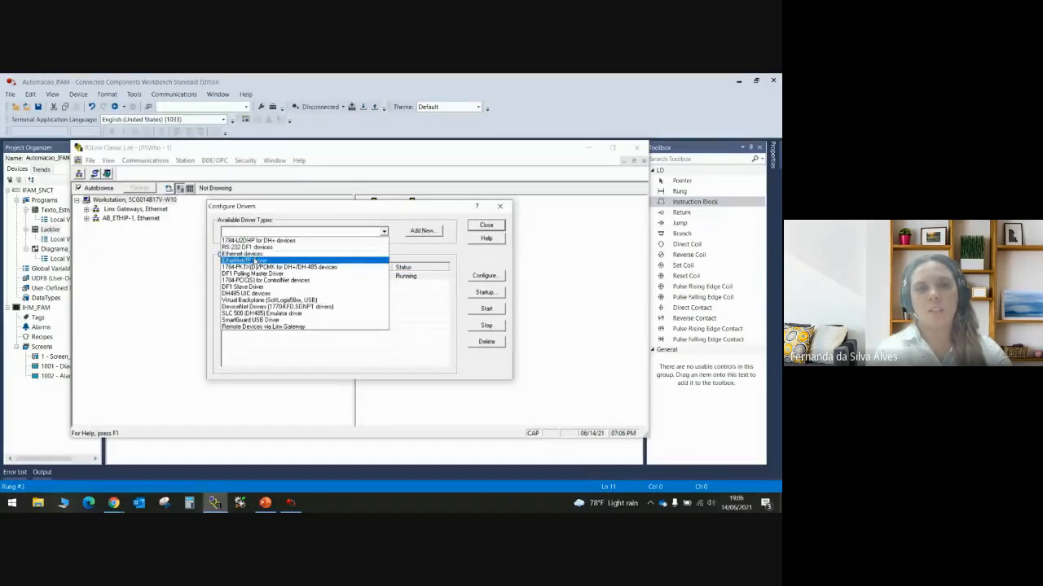
click(245, 253)
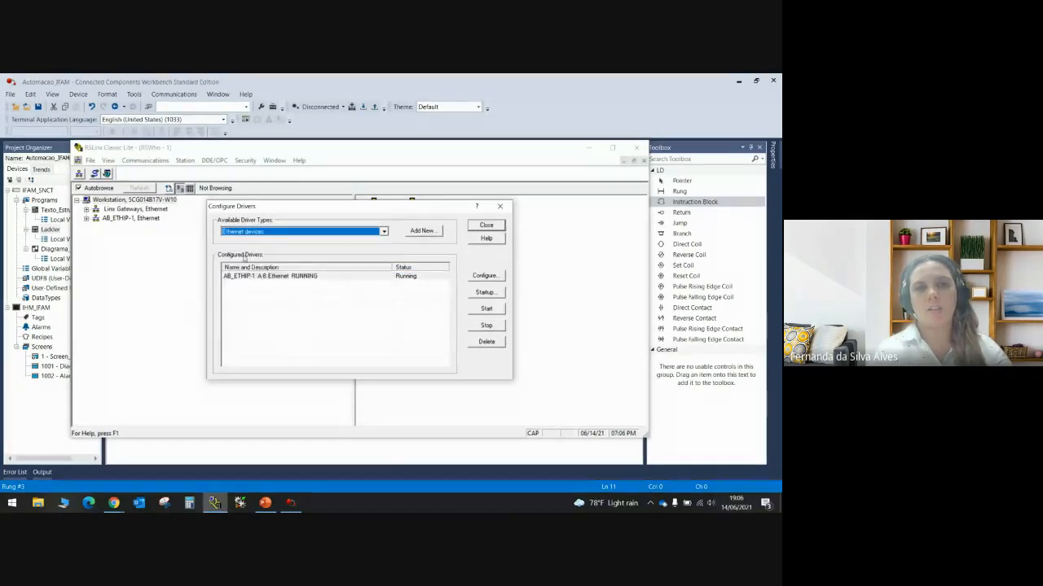
click(421, 232)
drag(339, 303, 266, 305)
text(IMULADOR)
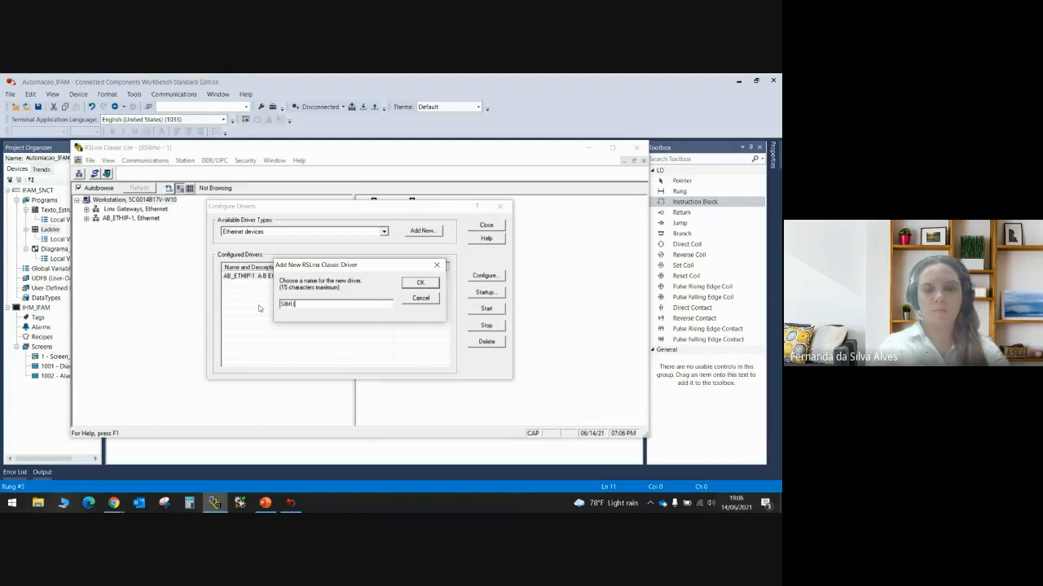
click(408, 283)
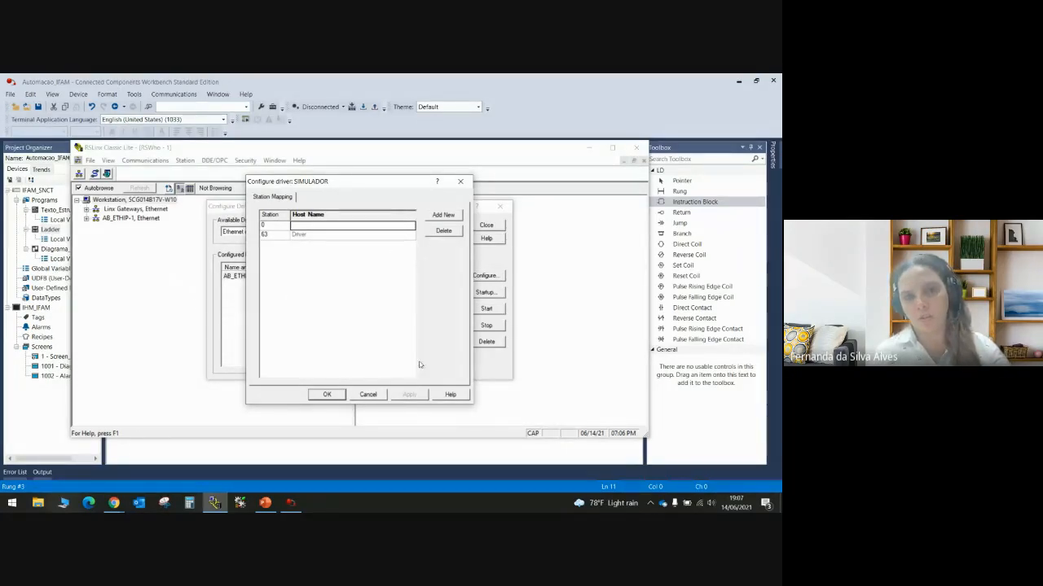
Switch to Connected Components Workbench and open the Micro800 Simulator to read its IP address.
click(291, 502)
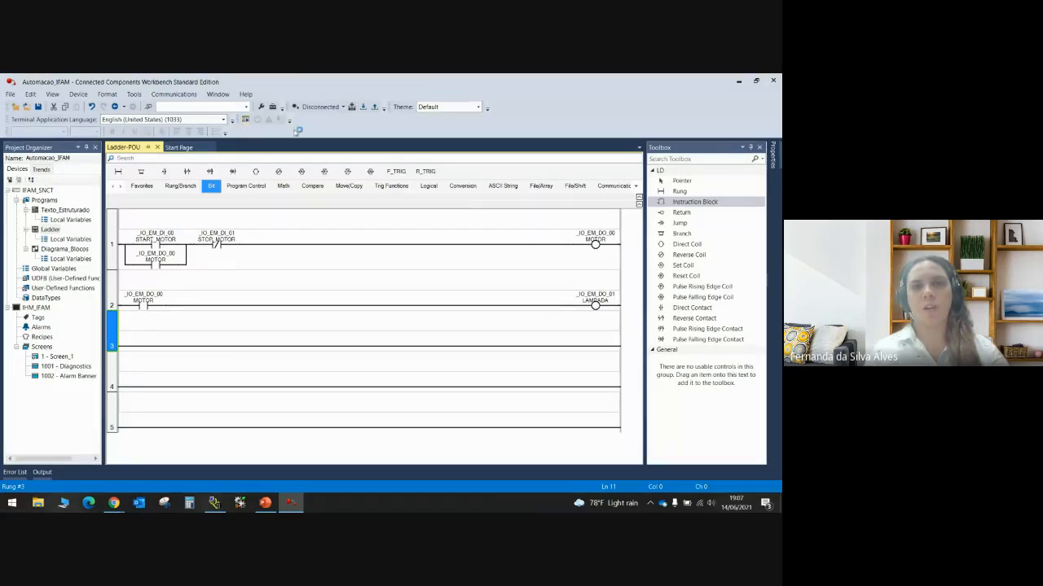
key(super+plus)
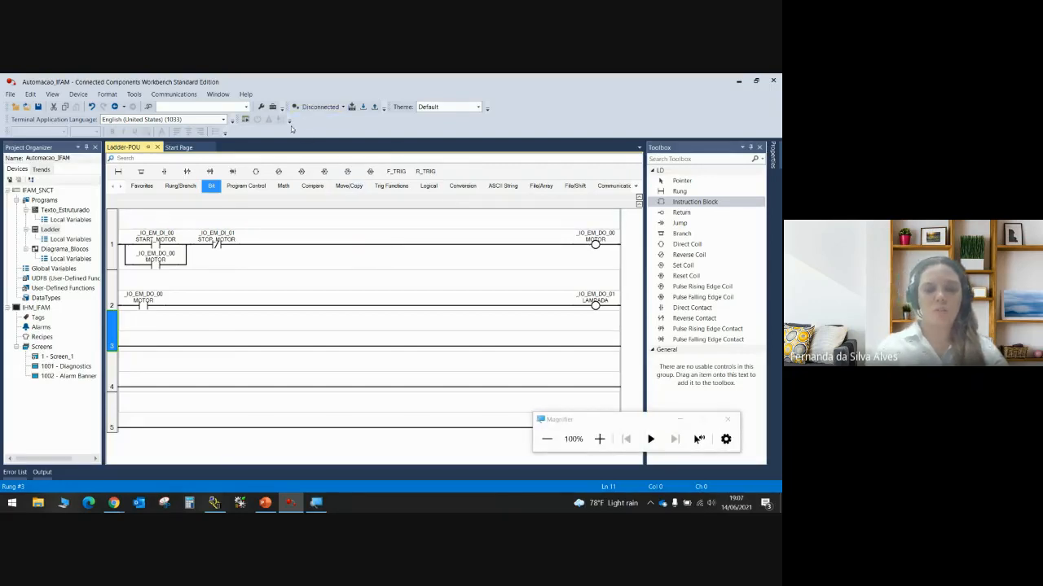
key(super+plus)
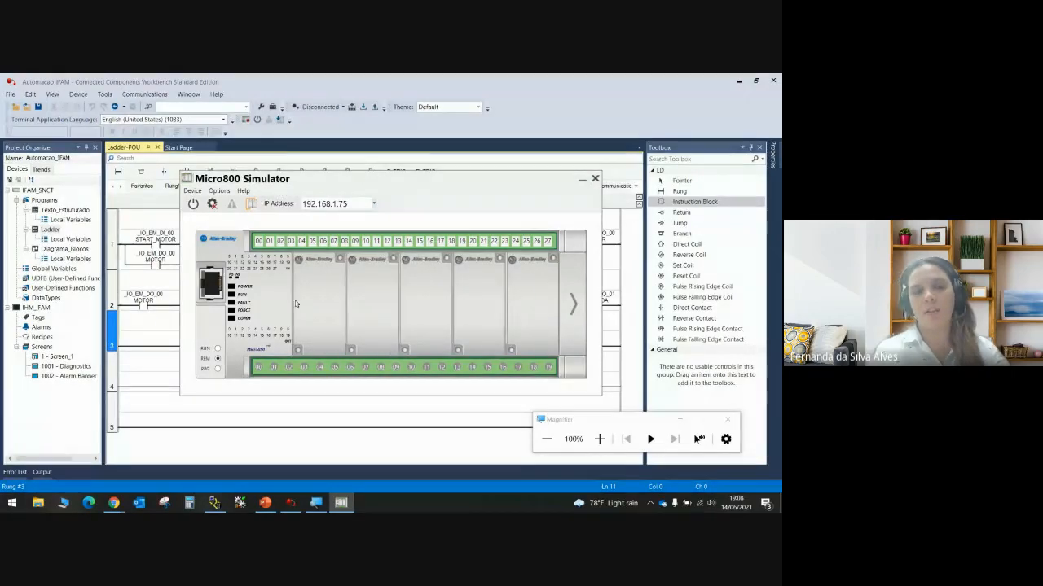
Back in RSLinx Classic, map station 0 of the SIMULADOR driver to 192.168.1.75, apply it, and close the driver configuration.
click(214, 502)
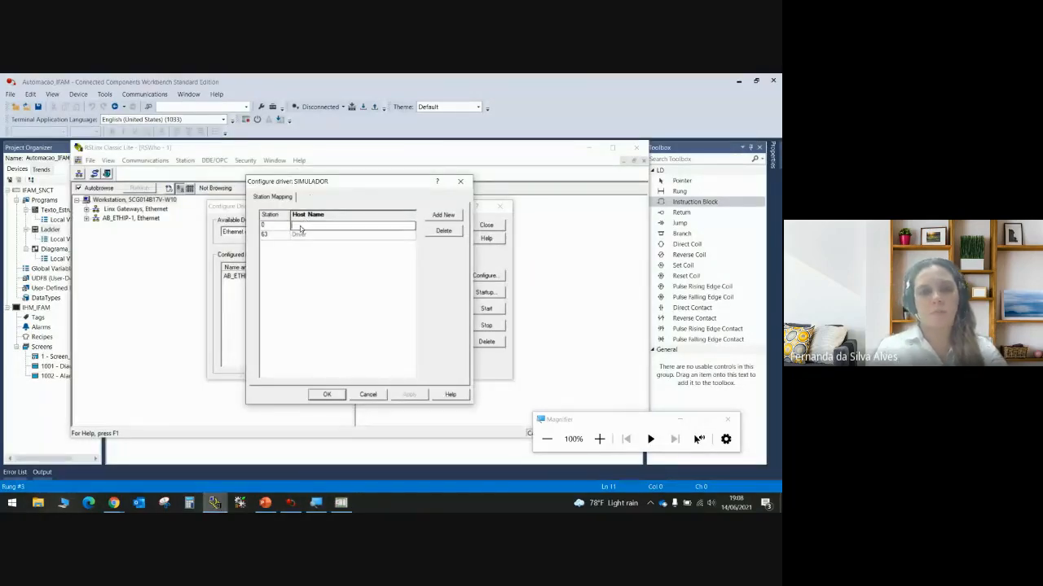
text(2.168.1)
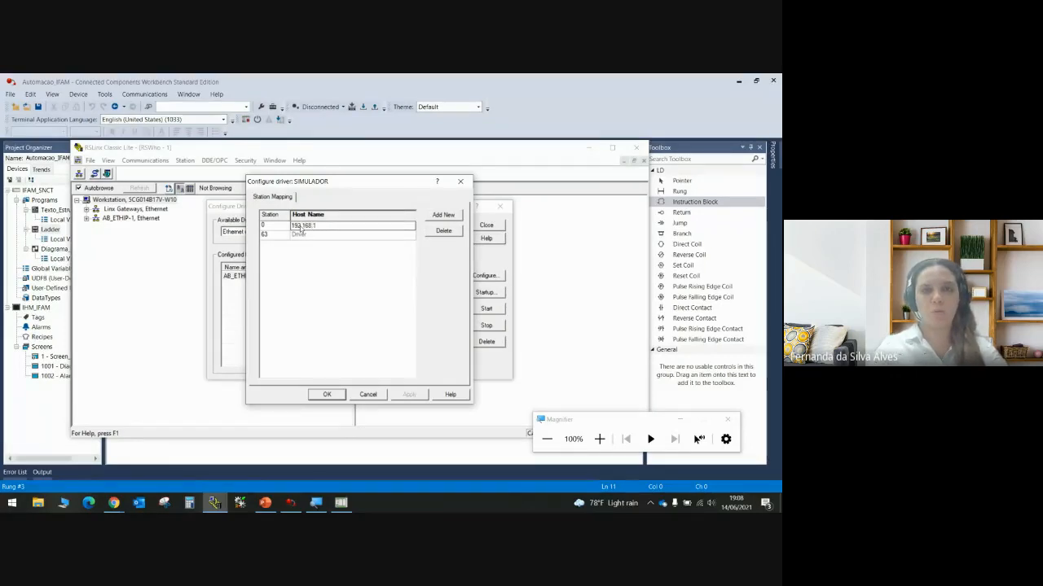
text(.75)
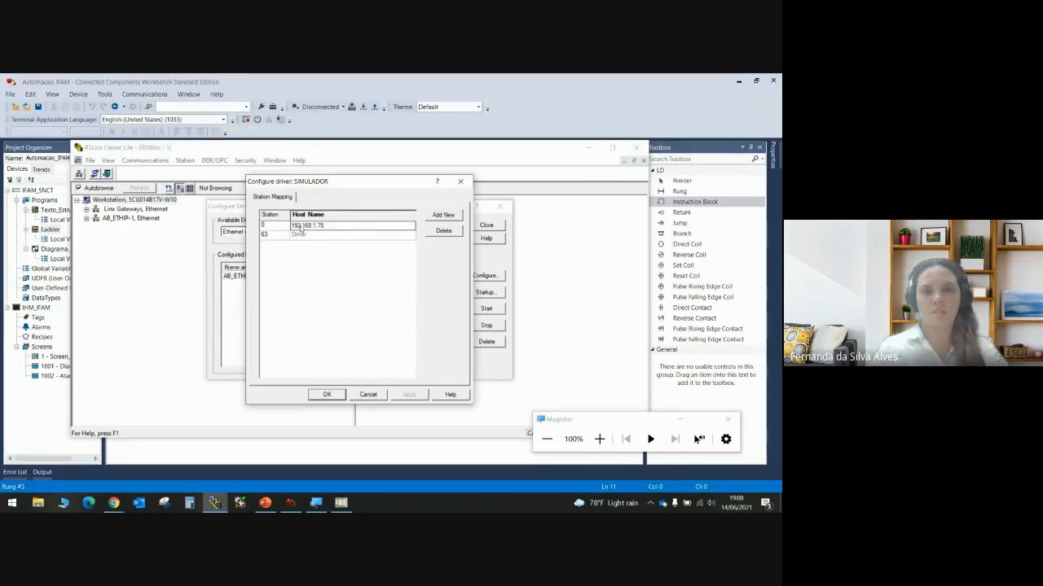
click(293, 504)
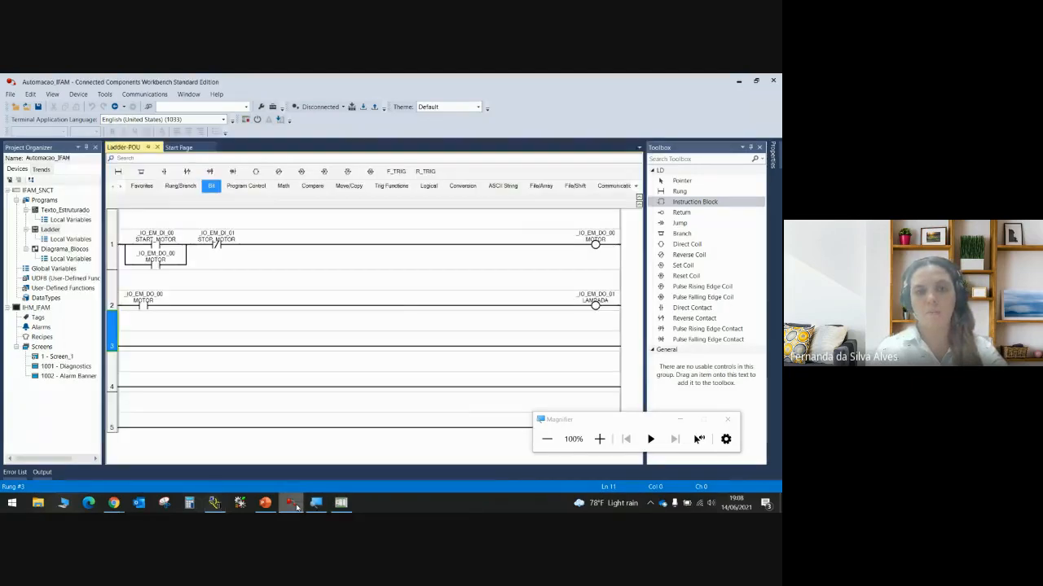
click(341, 503)
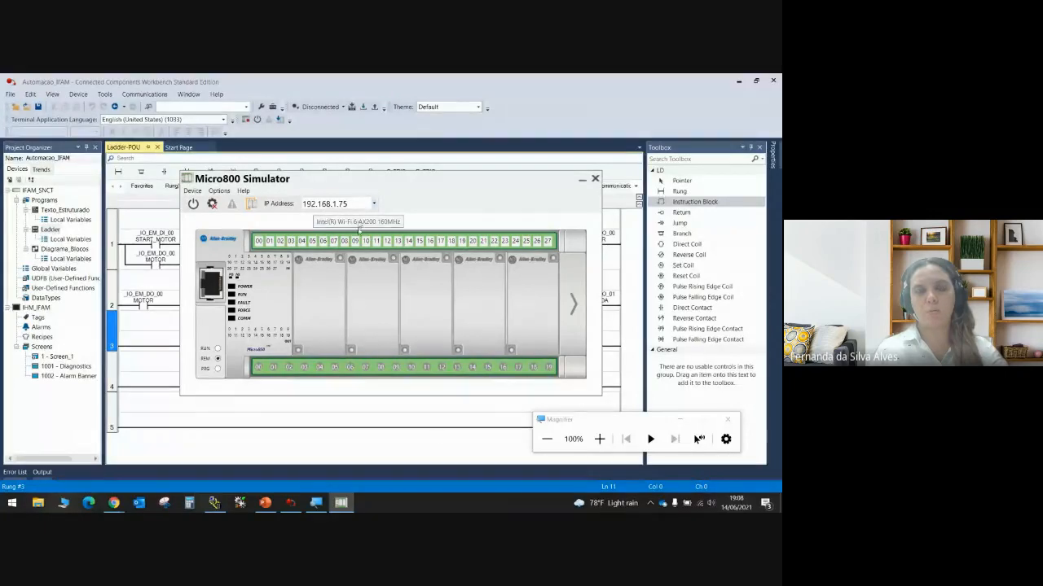
click(213, 503)
click(408, 394)
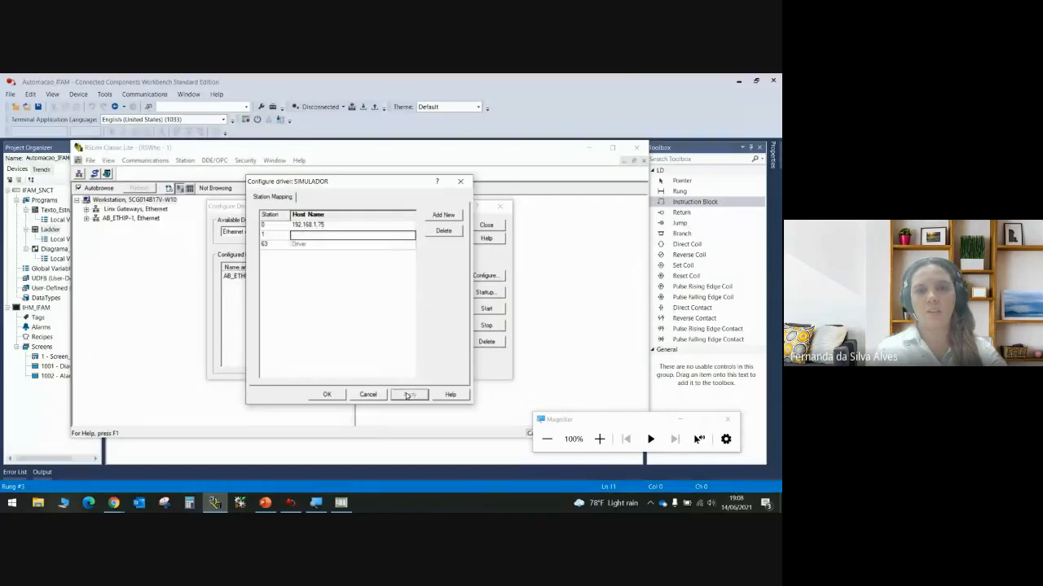
click(326, 395)
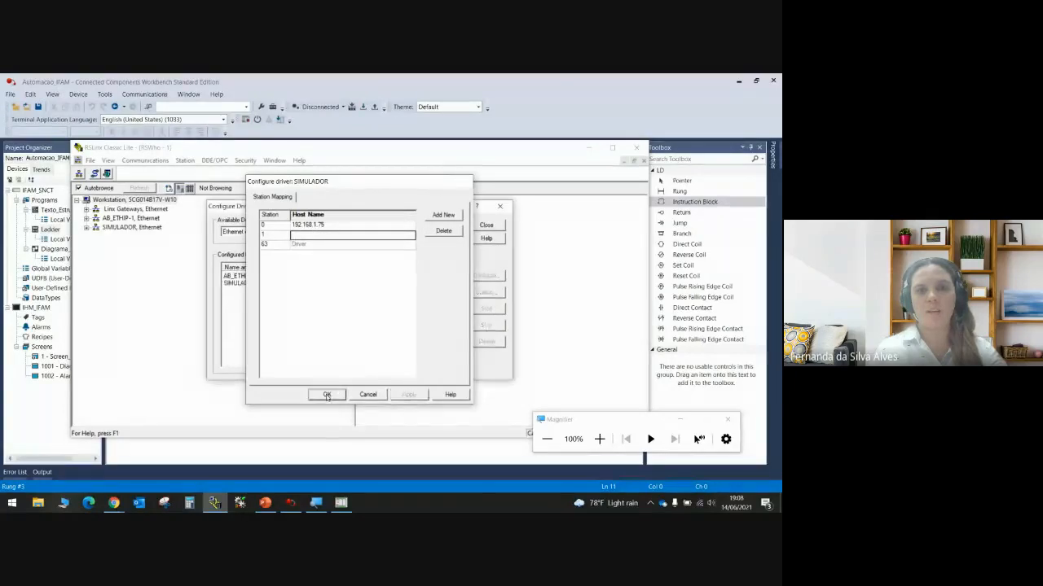
click(483, 226)
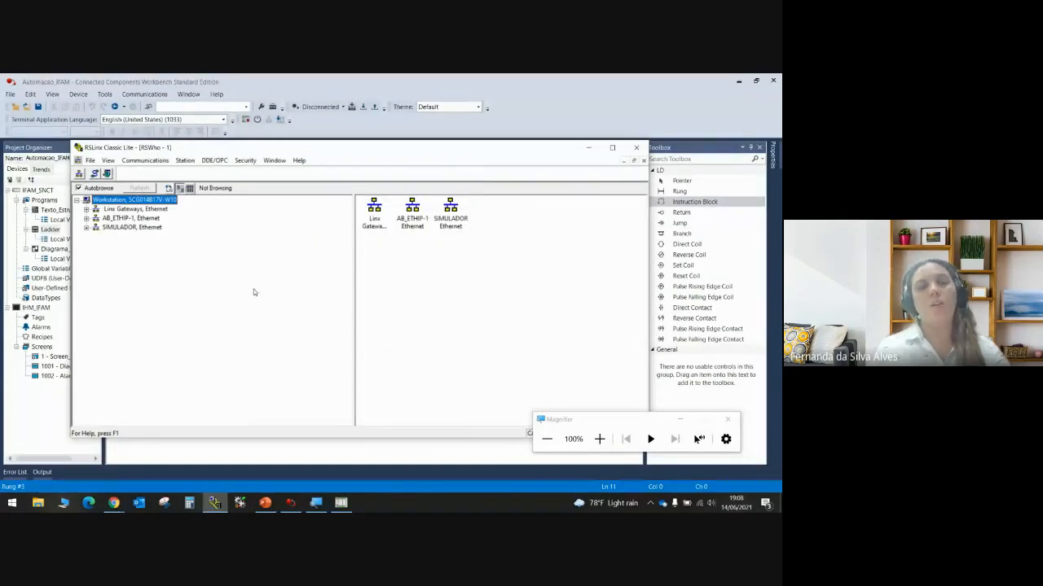
Switch to the Micro800 Simulator, power on the simulated controller and acknowledge the run-mode time limit warning.
click(341, 503)
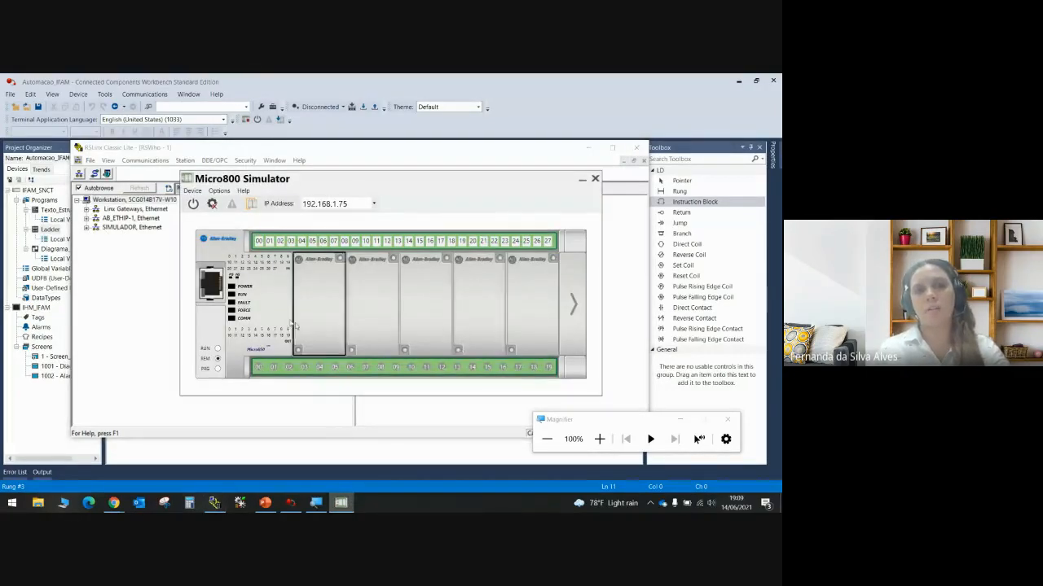
click(194, 204)
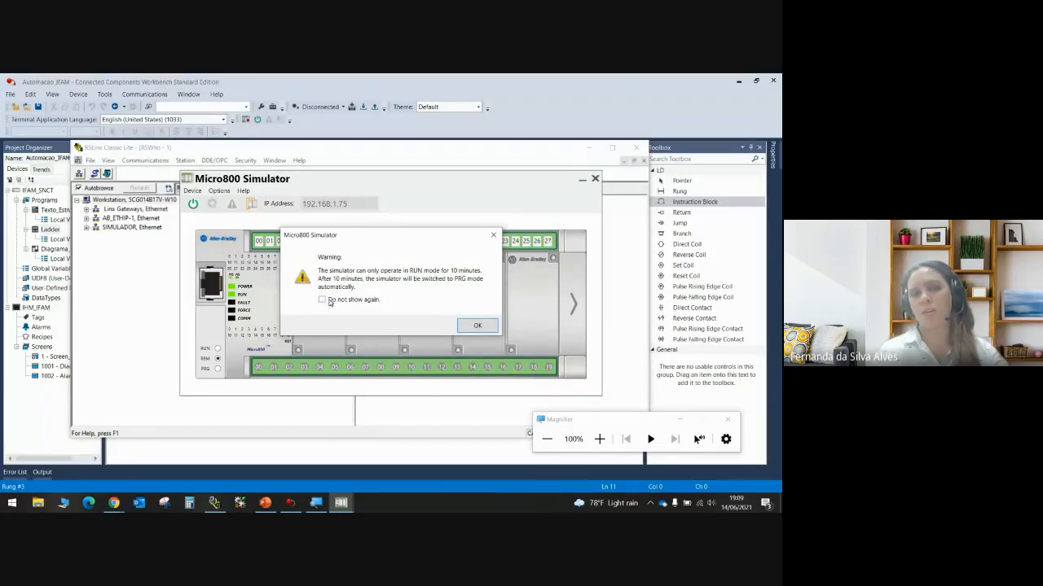
click(478, 330)
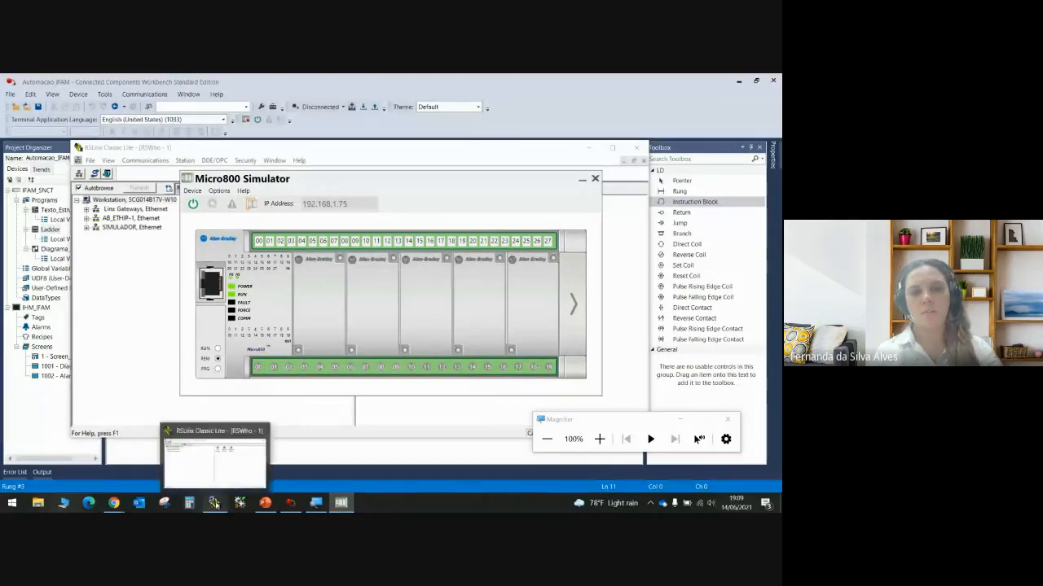
In RSLinx Classic, browse the SIMULADOR driver and inspect the general and port configuration of the Micro850 at 192.168.1.75.
click(215, 505)
click(90, 232)
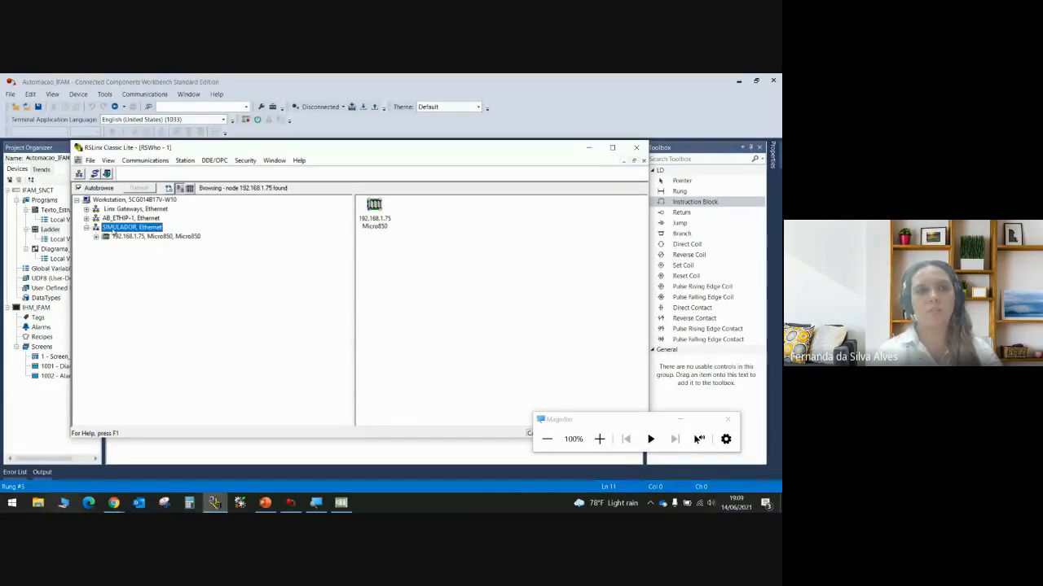
click(151, 237)
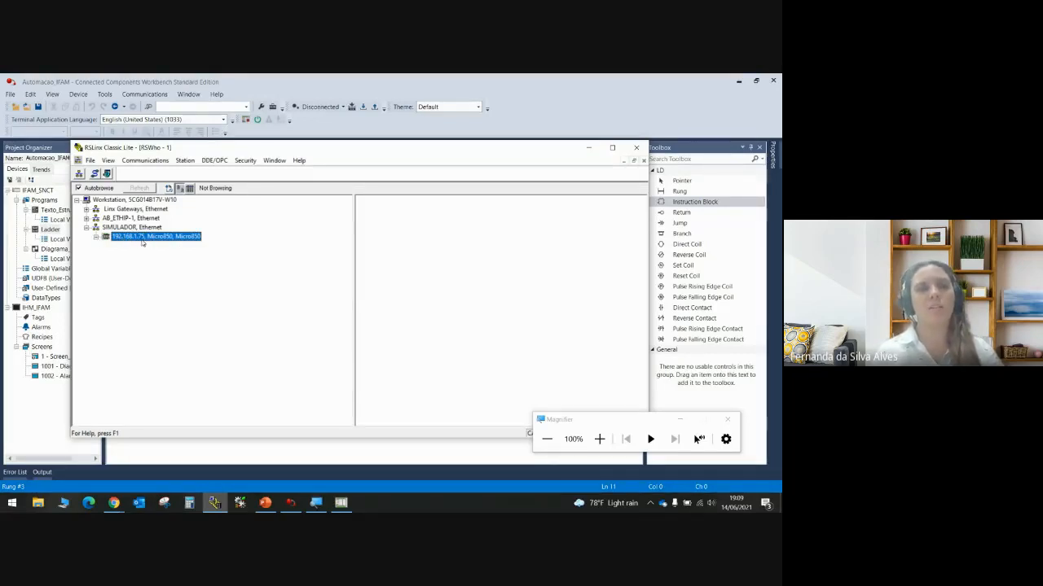
right_click(132, 238)
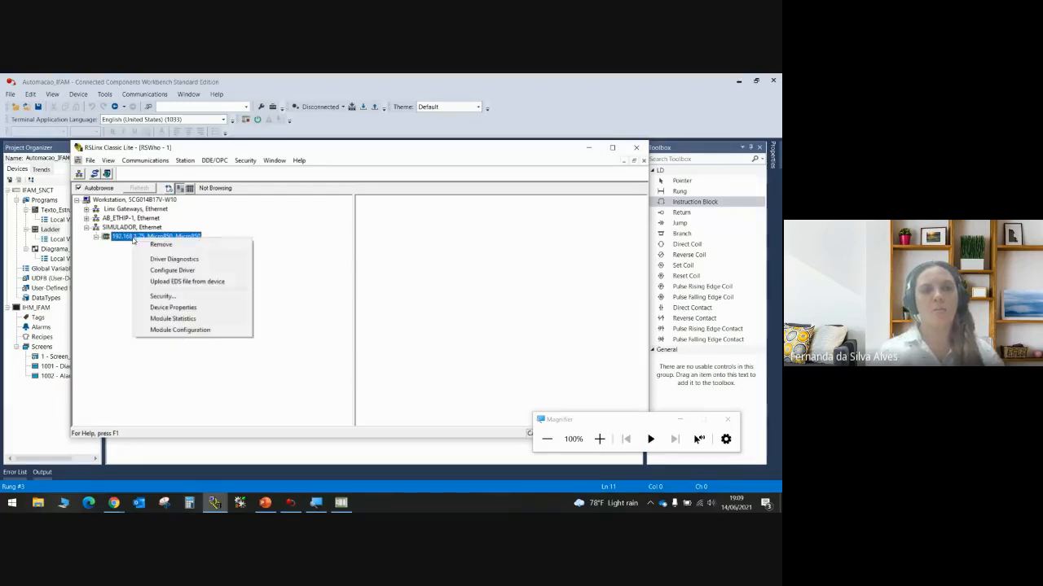
click(181, 330)
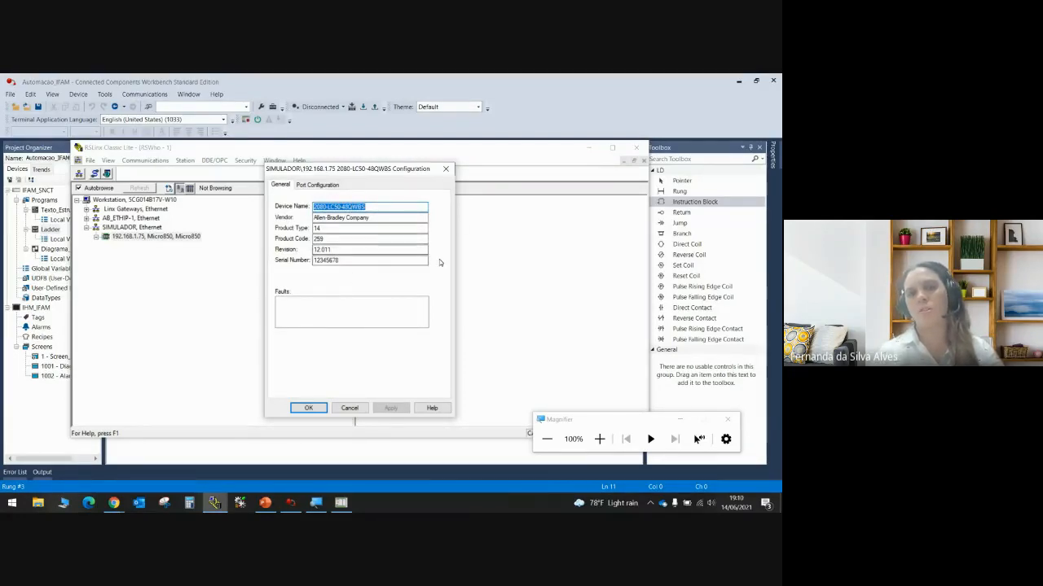
click(310, 186)
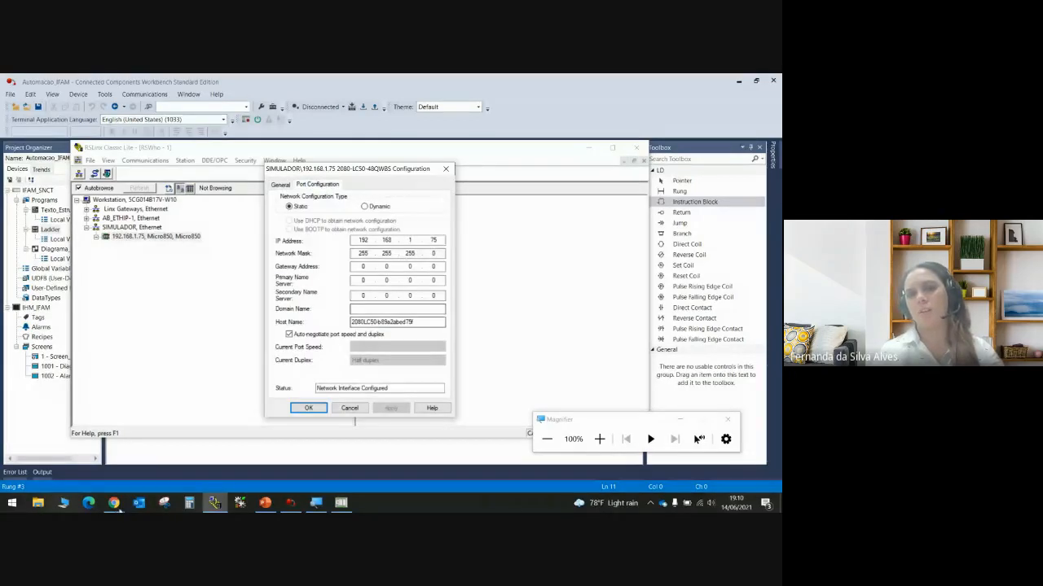
click(307, 409)
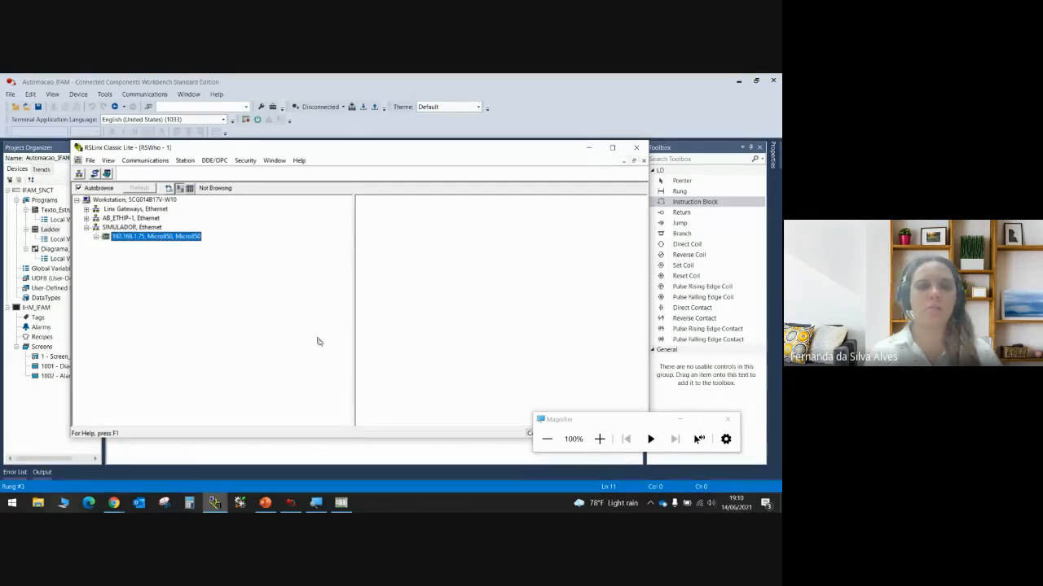
Return to Connected Components Workbench, recheck the running simulator, and build the Automacao_IFAM project.
click(292, 504)
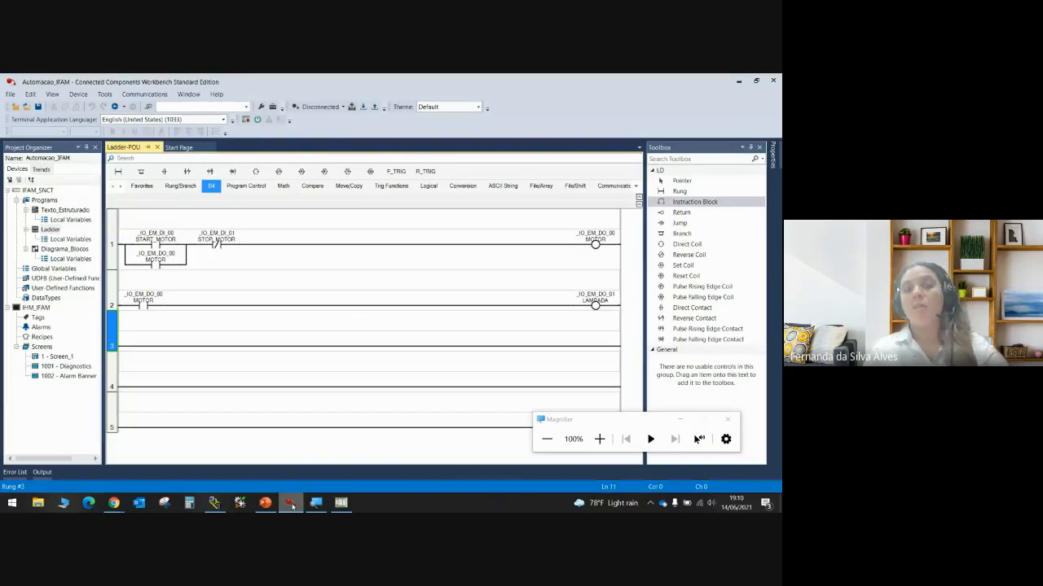
click(340, 503)
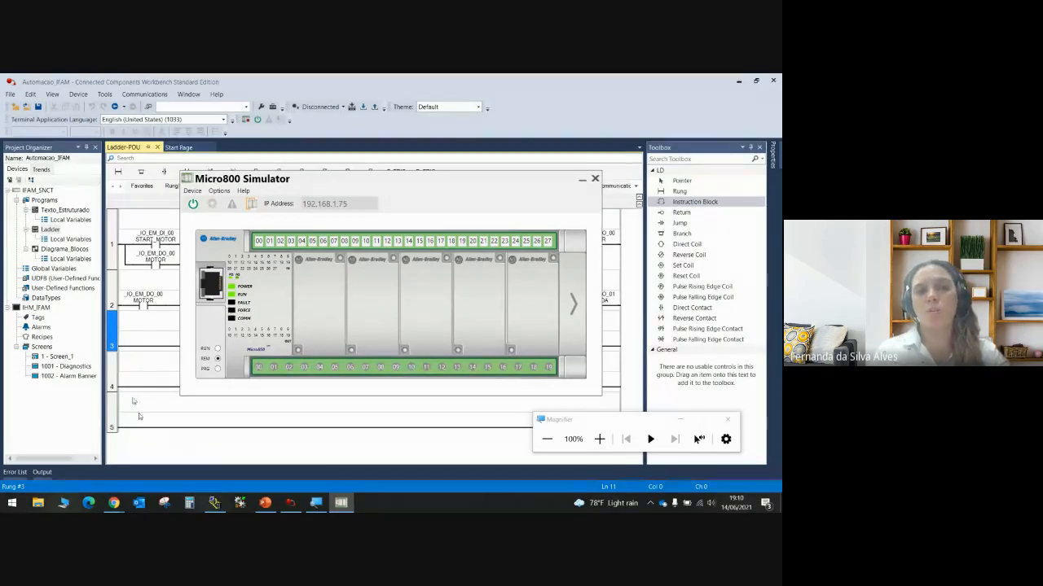
click(139, 237)
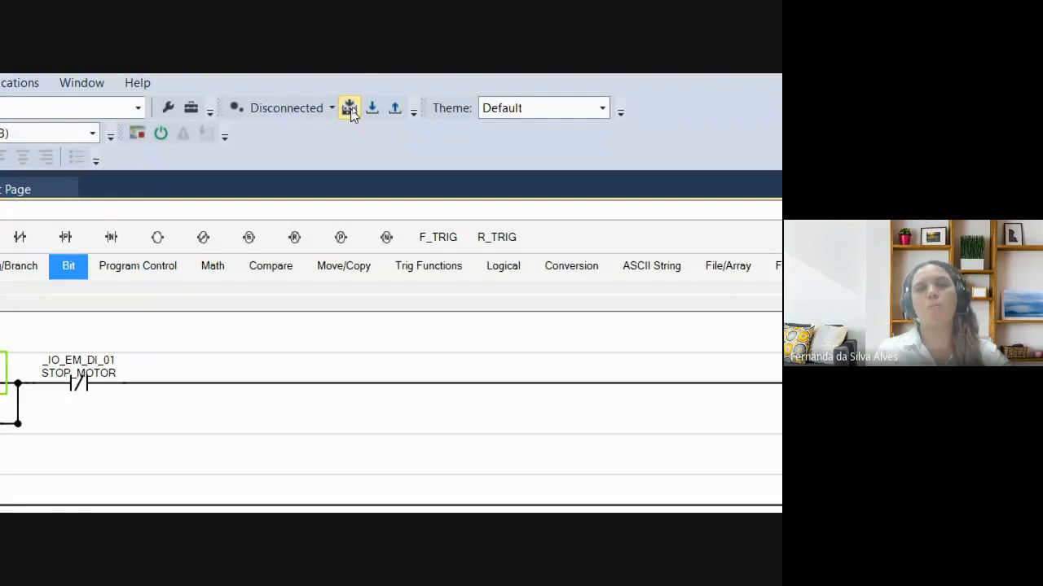
click(350, 108)
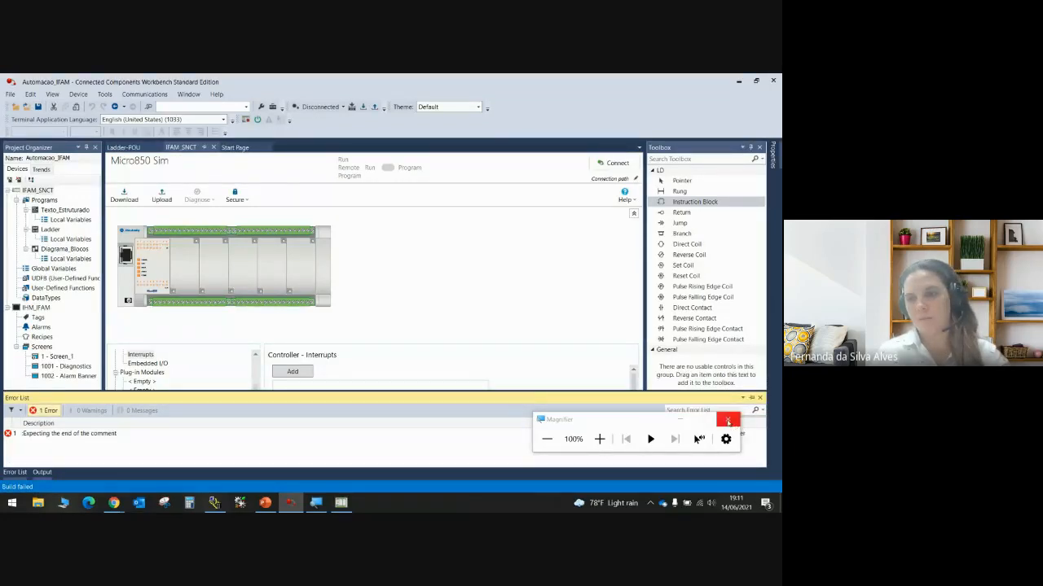
Close the Magnifier, inspect the Texto_Estruturado line behind the build error, and close that program's editor.
click(728, 423)
click(49, 435)
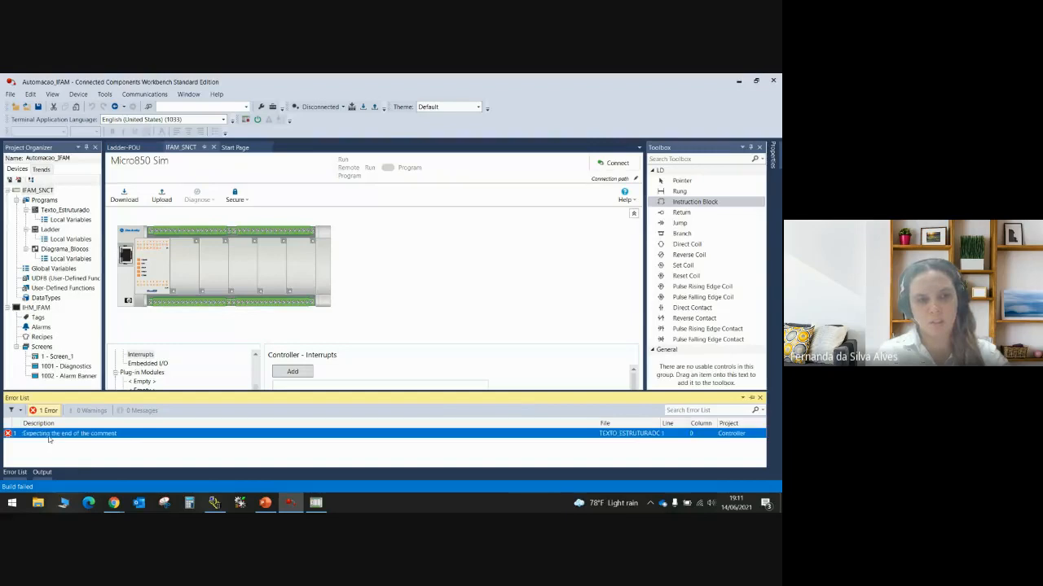
double_click(49, 435)
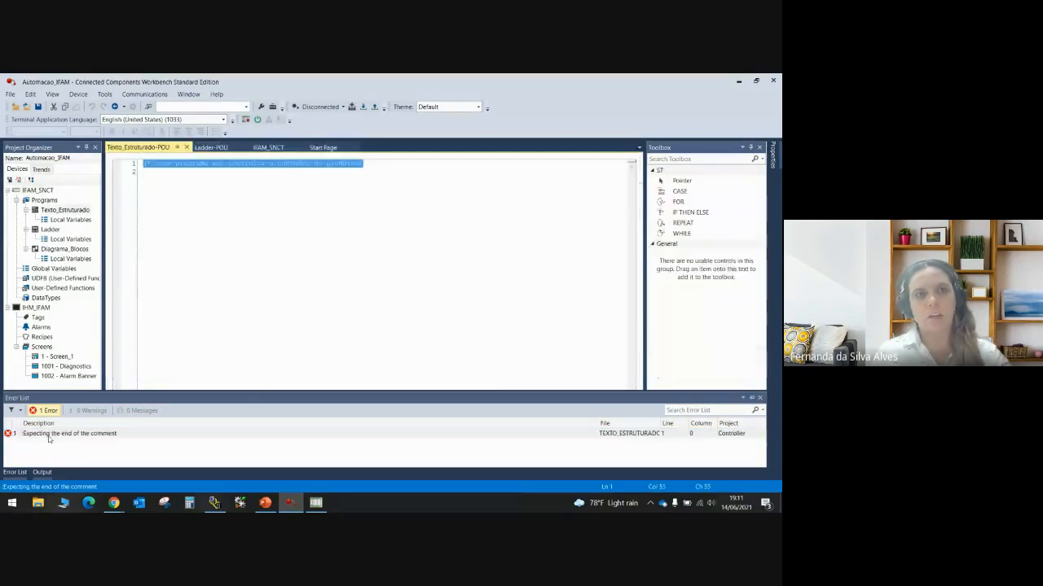
click(186, 148)
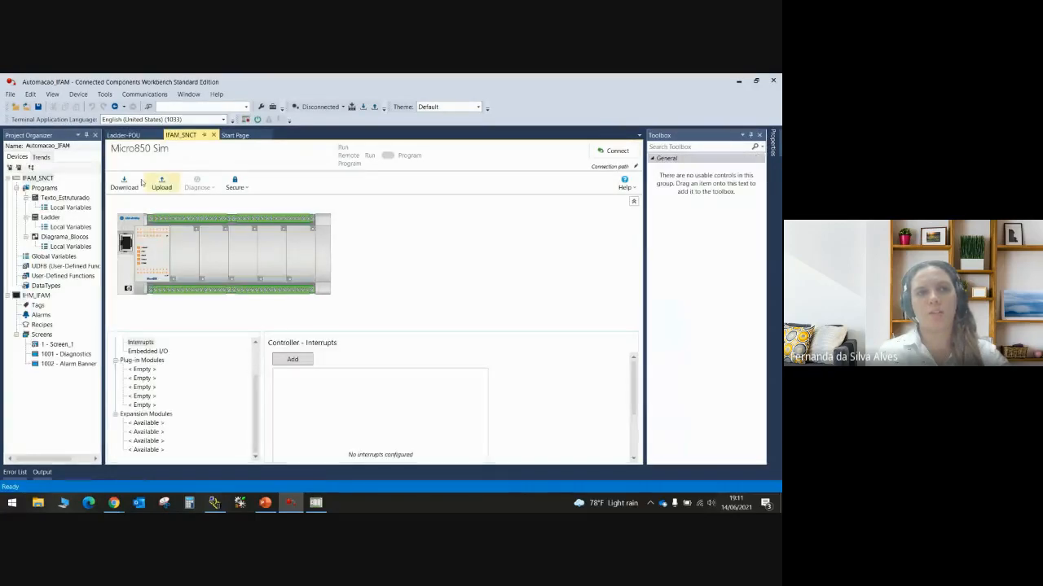
Delete the Texto_Estruturado program from the IFAM_SNCT controller and rebuild the project.
right_click(52, 200)
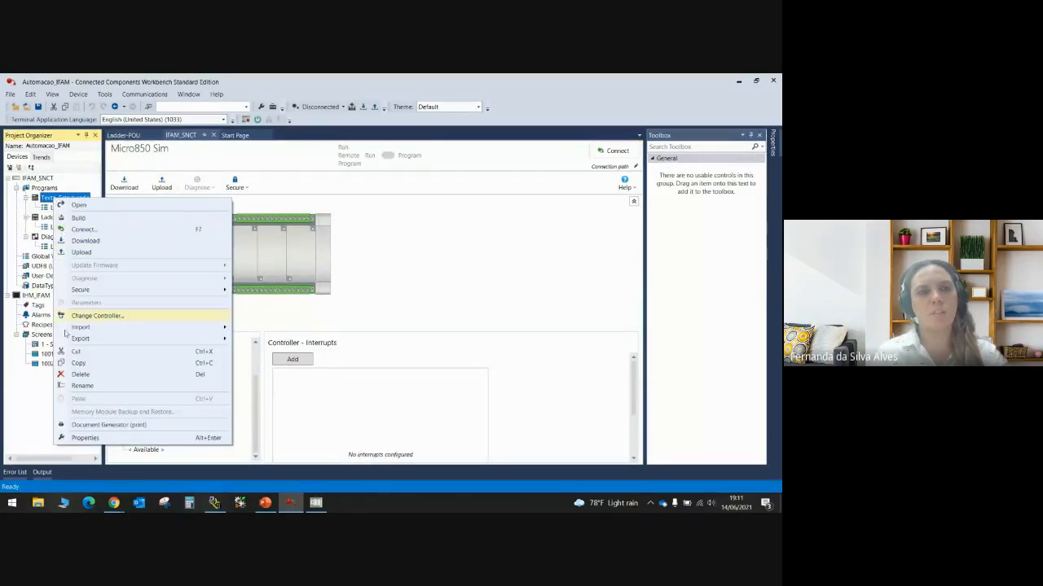
click(80, 375)
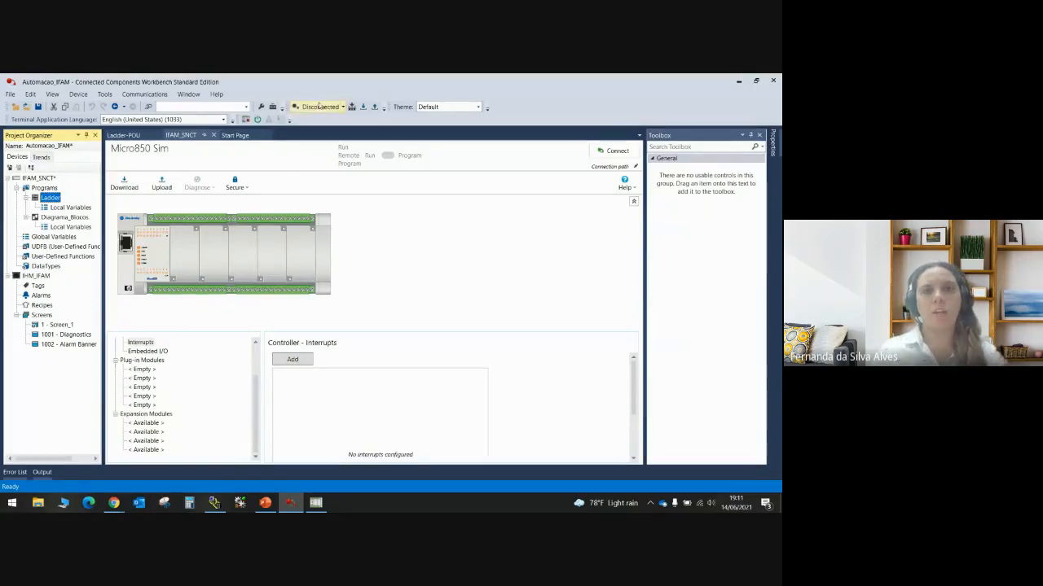
click(351, 106)
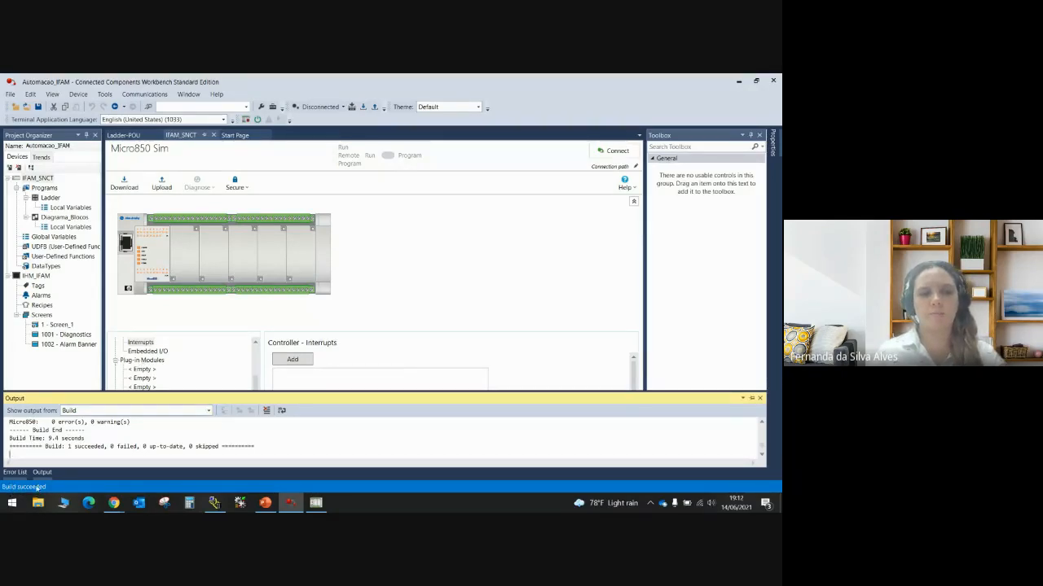
Start a download and choose the Micro850 at 192.168.1.75 under the SIMULADOR driver as the connection path.
click(364, 108)
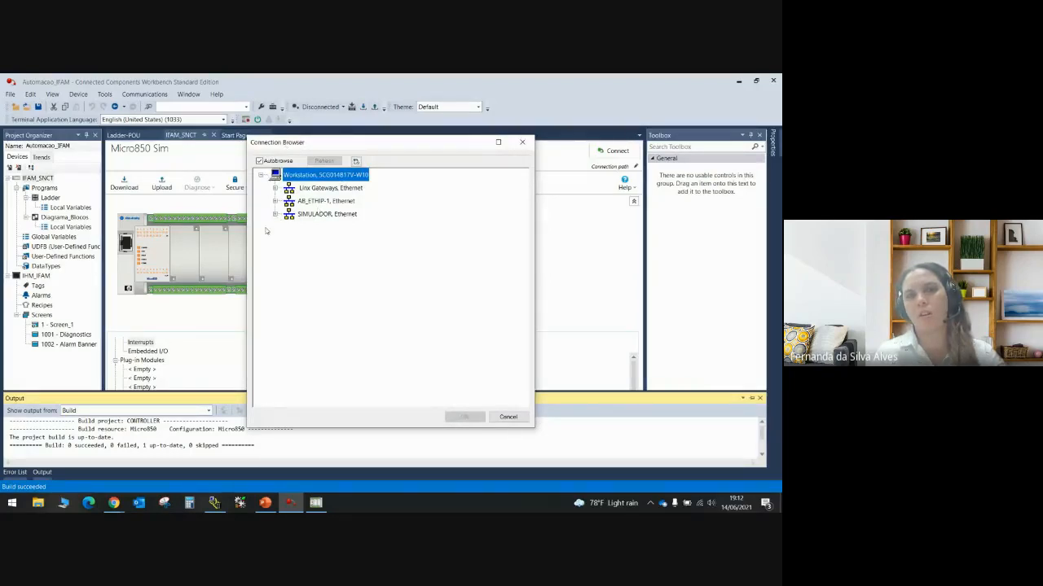
click(275, 214)
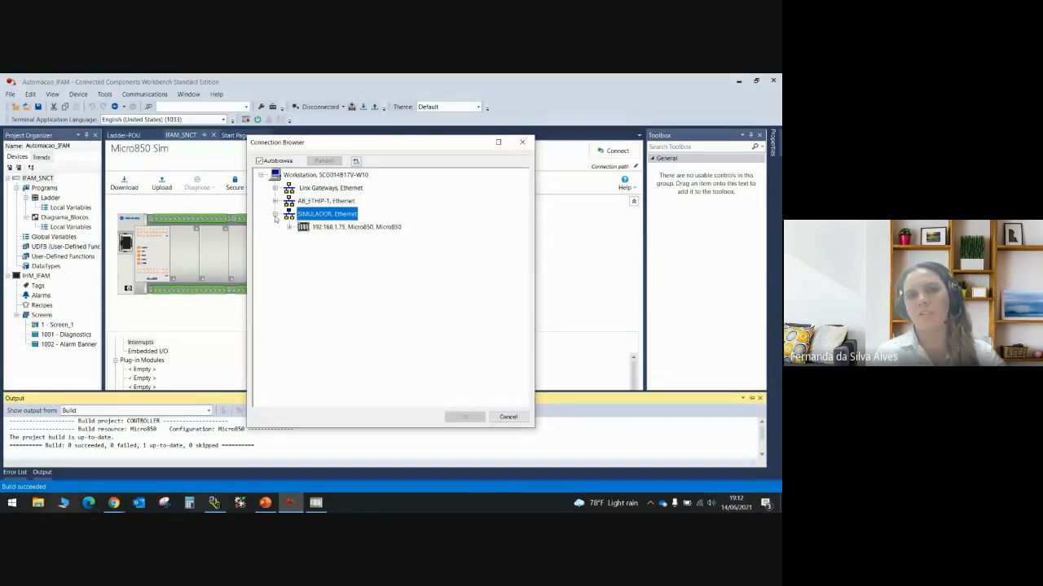
click(383, 228)
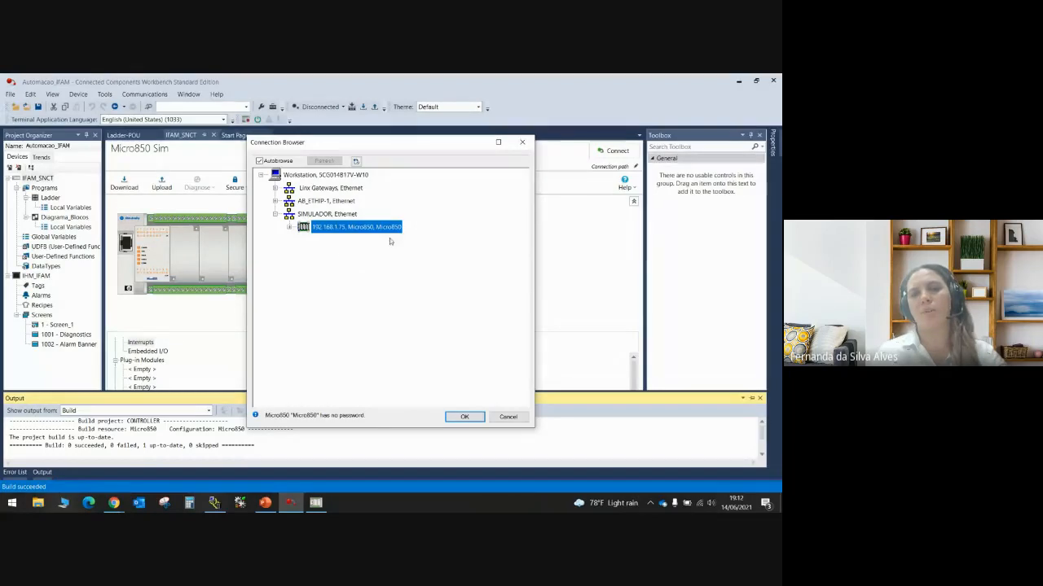
click(461, 417)
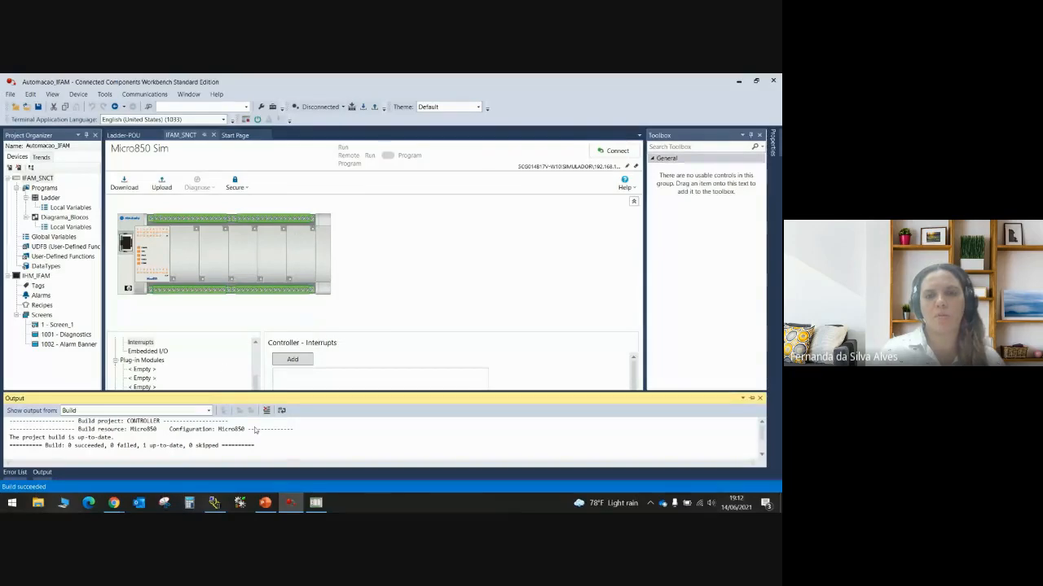
Check the running Micro800 Simulator, connect to the controller, download the project, and change it to Remote Run.
click(318, 505)
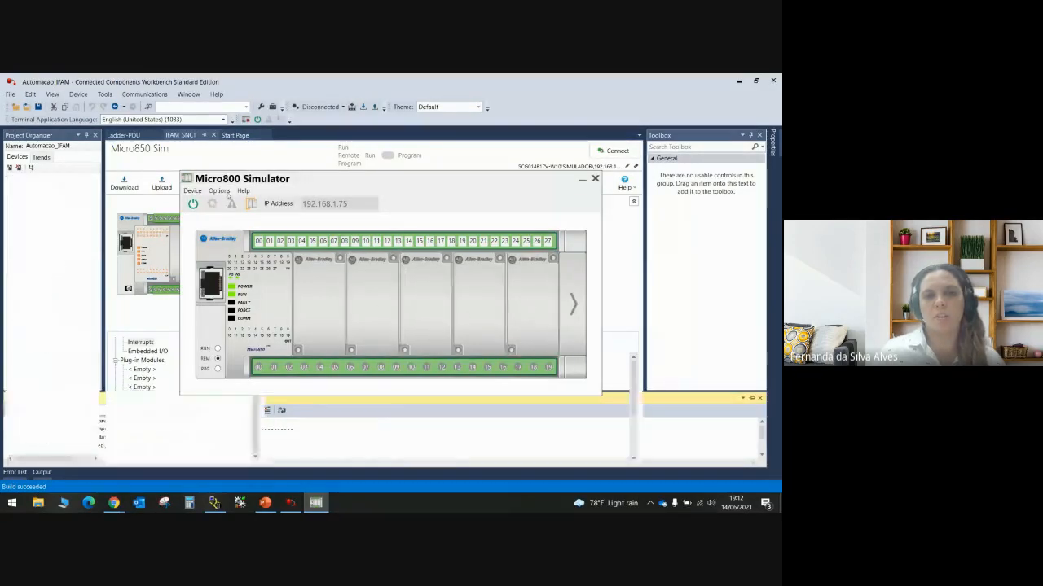
click(615, 150)
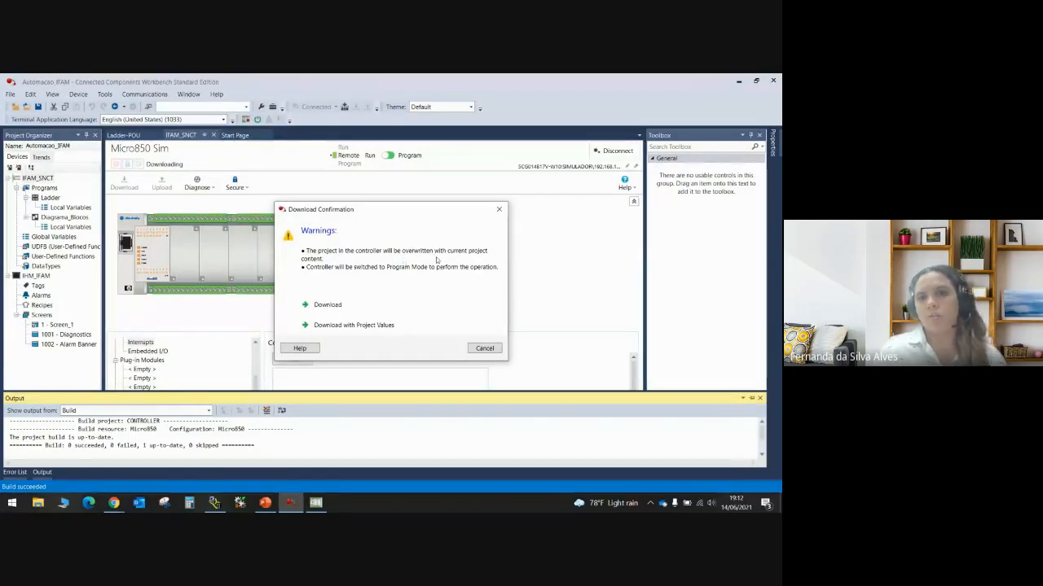
click(332, 307)
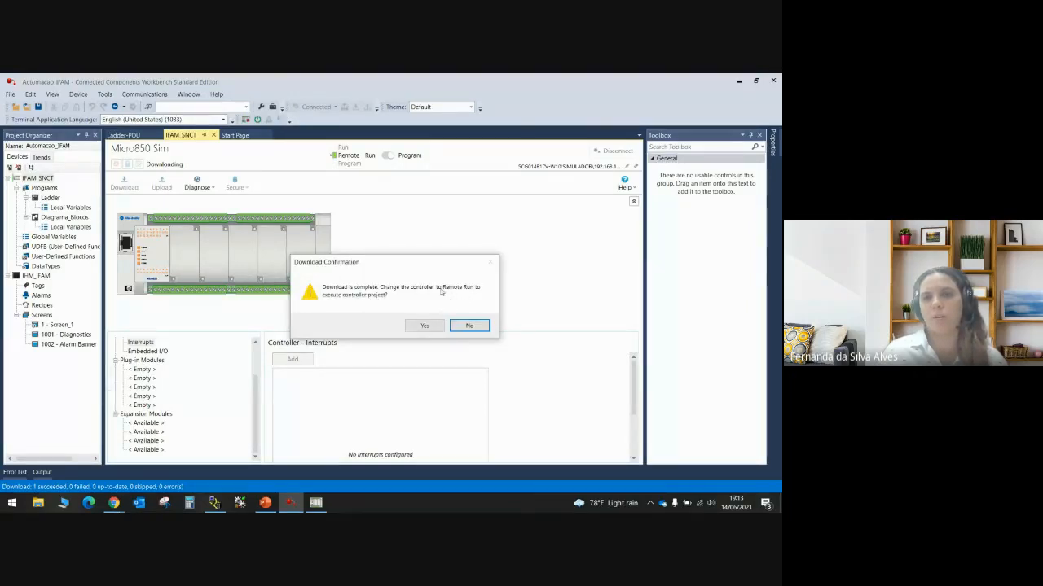
click(423, 325)
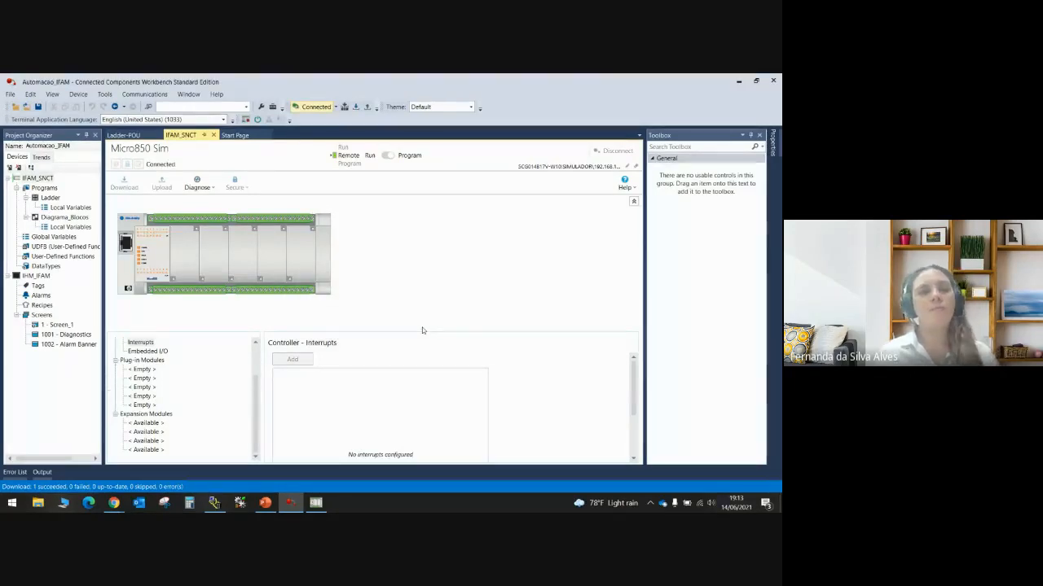
Place the Micro800 Simulator beside the controller overview, and bring up the ladder program for online monitoring.
click(316, 502)
drag(331, 181, 492, 184)
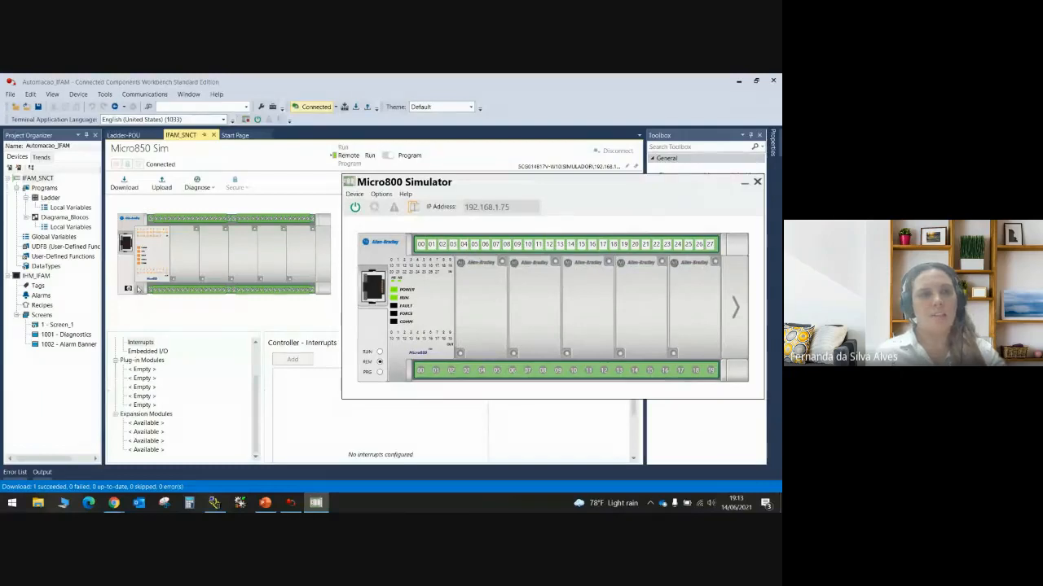
click(123, 135)
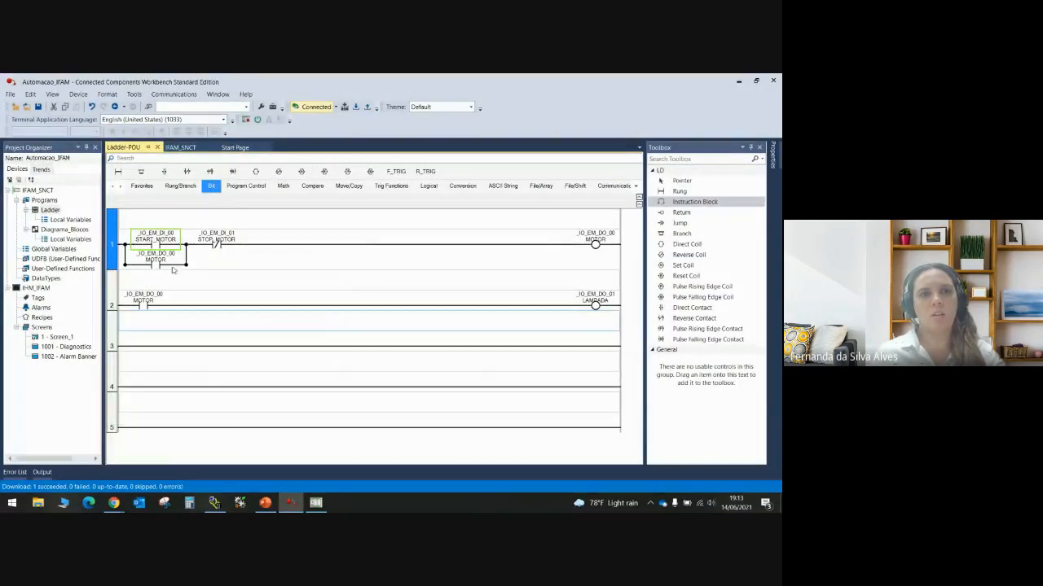
click(181, 147)
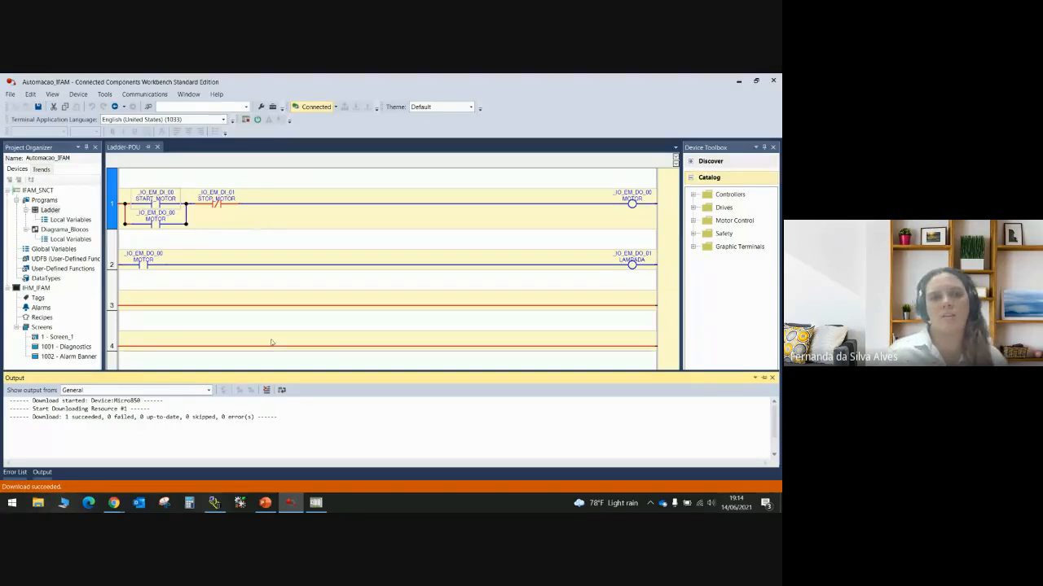
In the Micro800 Simulator, pulse input 00 to start the motor and input 01 to stop it, keeping the ladder rungs uncovered.
click(316, 502)
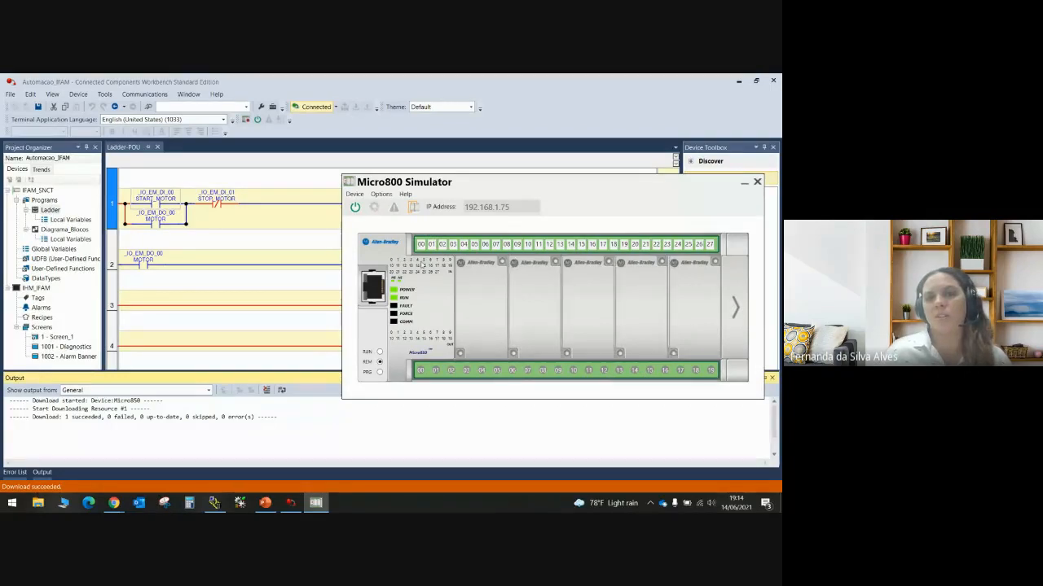
click(420, 245)
click(420, 246)
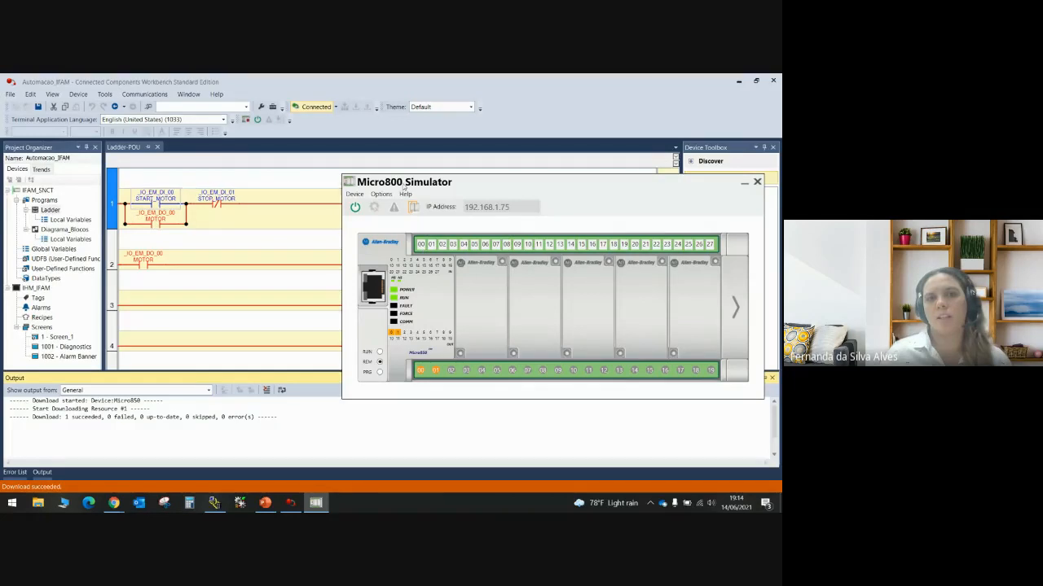
drag(423, 181, 423, 239)
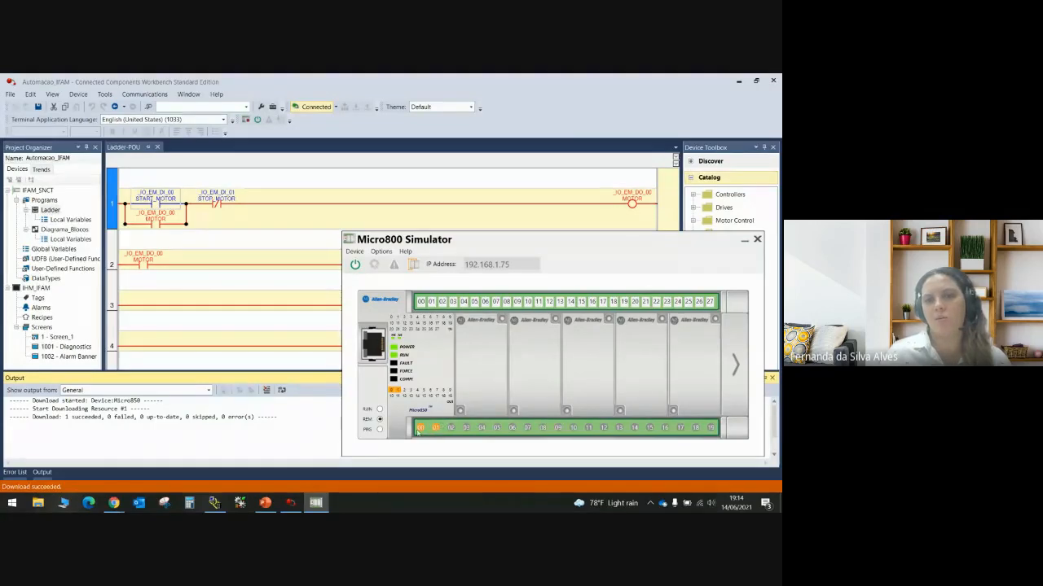
drag(454, 237, 277, 295)
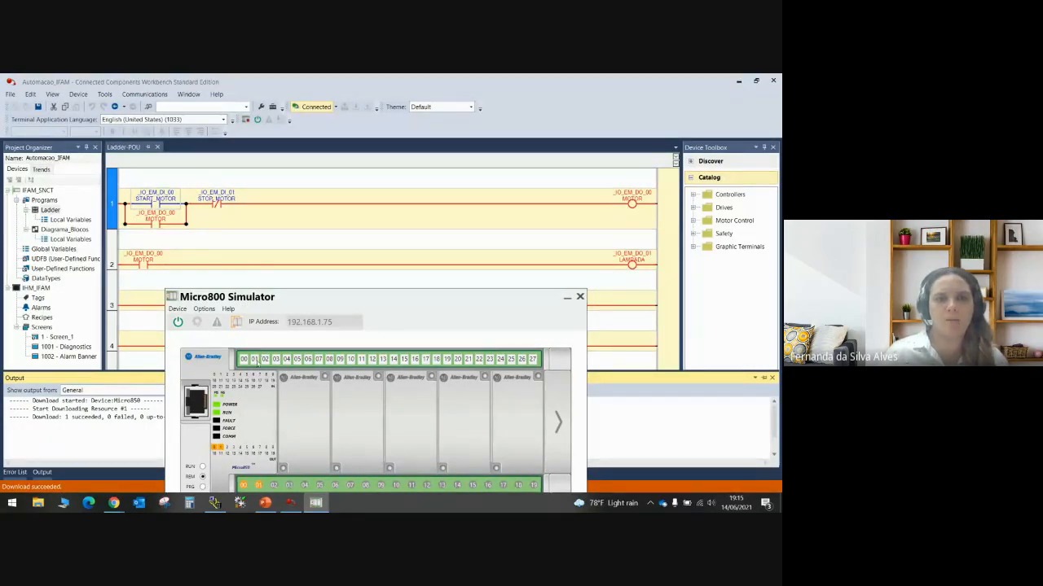
click(254, 359)
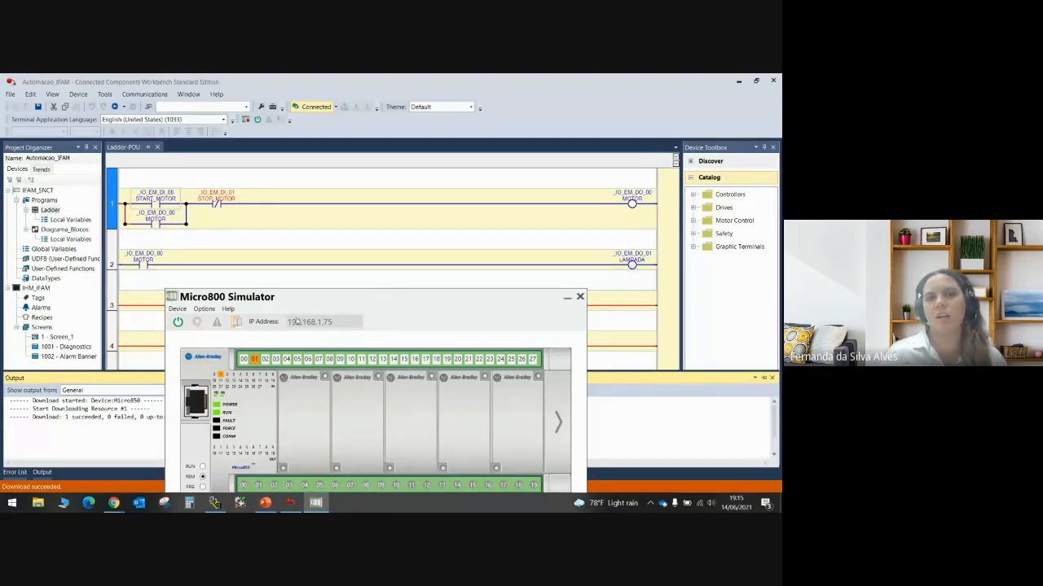
click(253, 359)
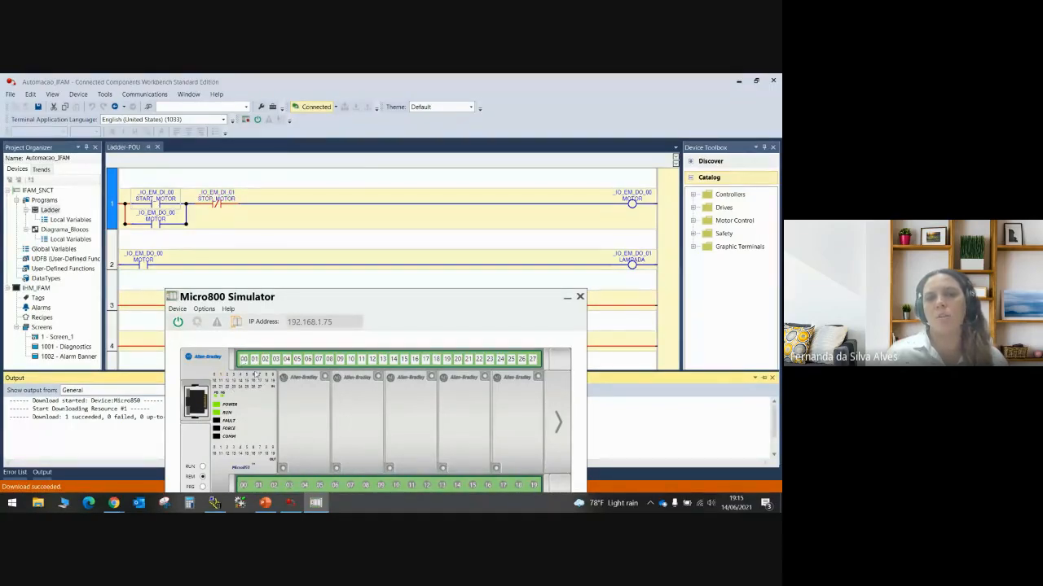
Repeat the motor start/stop test twice by switching inputs 00 and 01 on and off in turn.
click(244, 360)
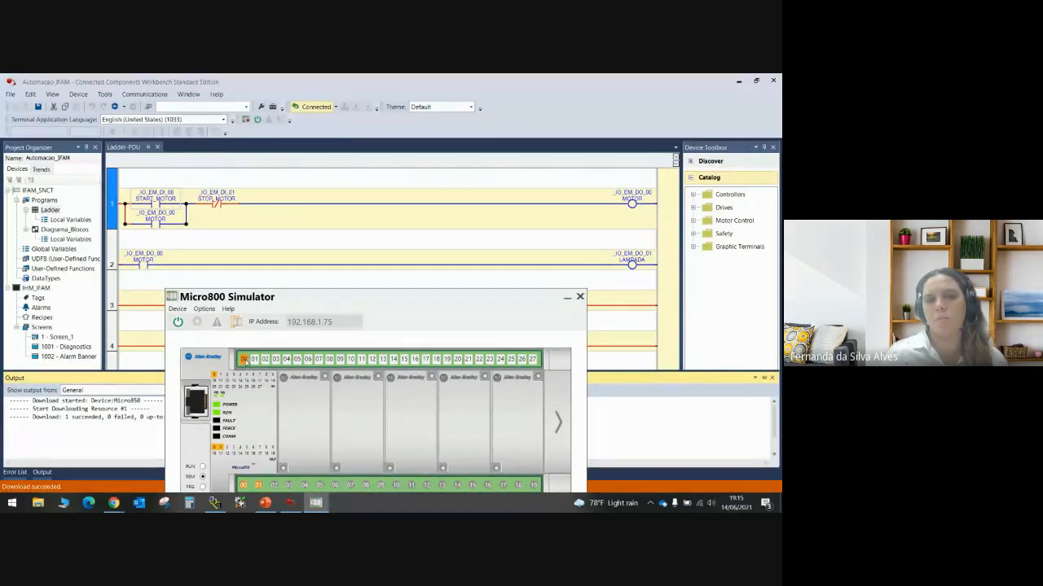
click(245, 360)
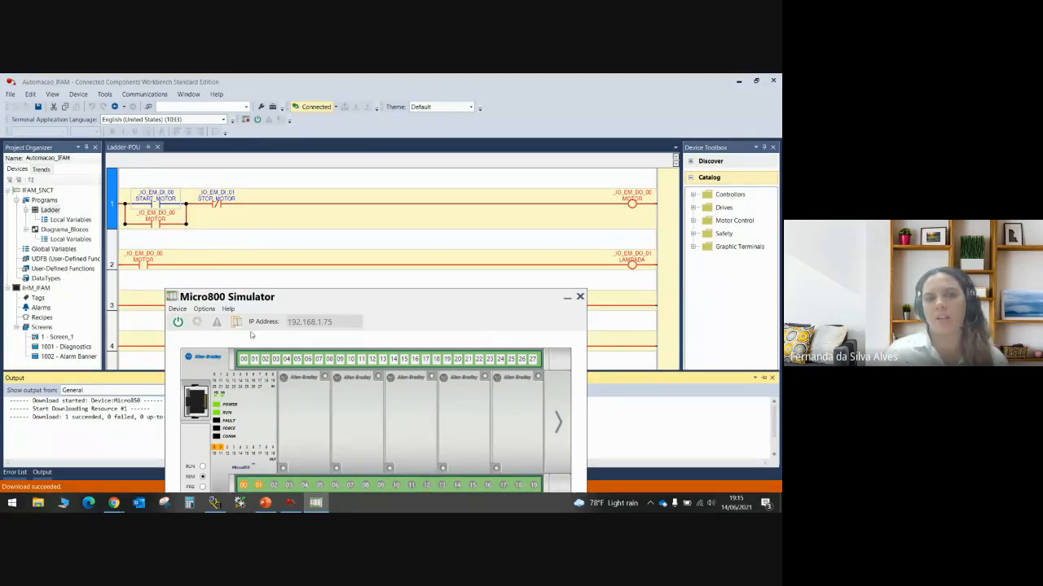
click(254, 359)
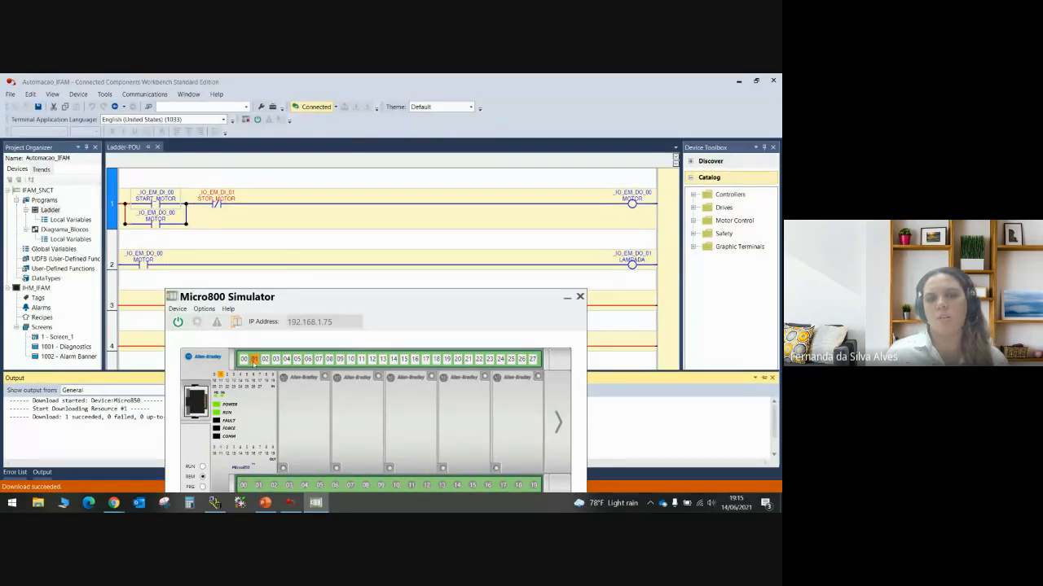
click(255, 359)
click(245, 360)
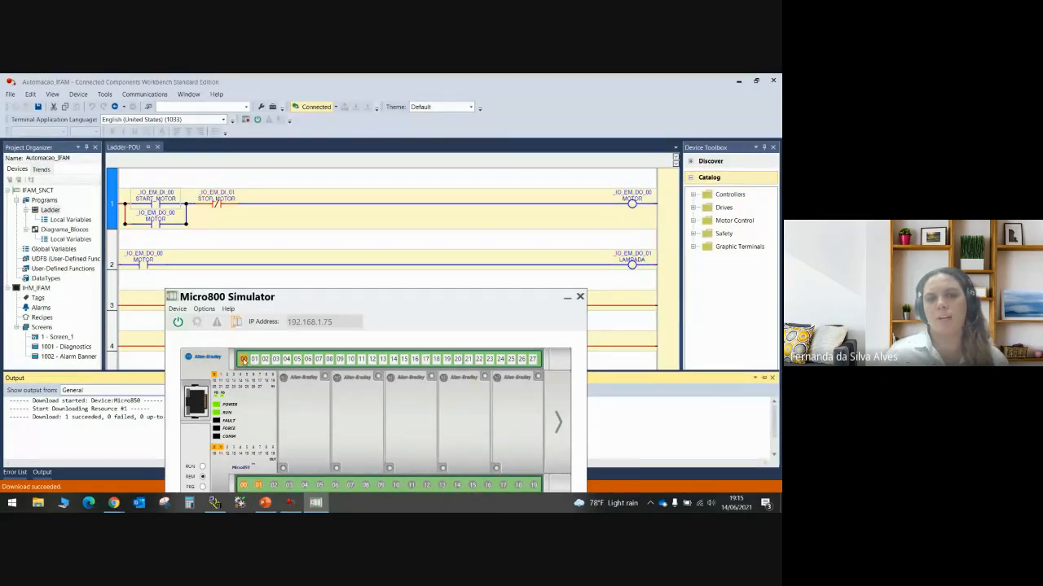
click(244, 360)
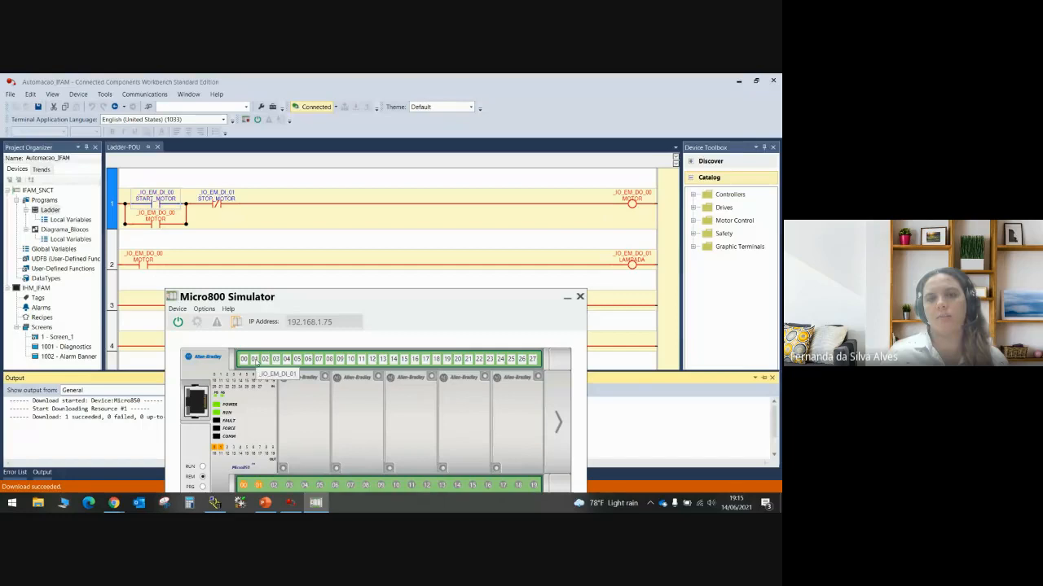
click(254, 360)
click(255, 360)
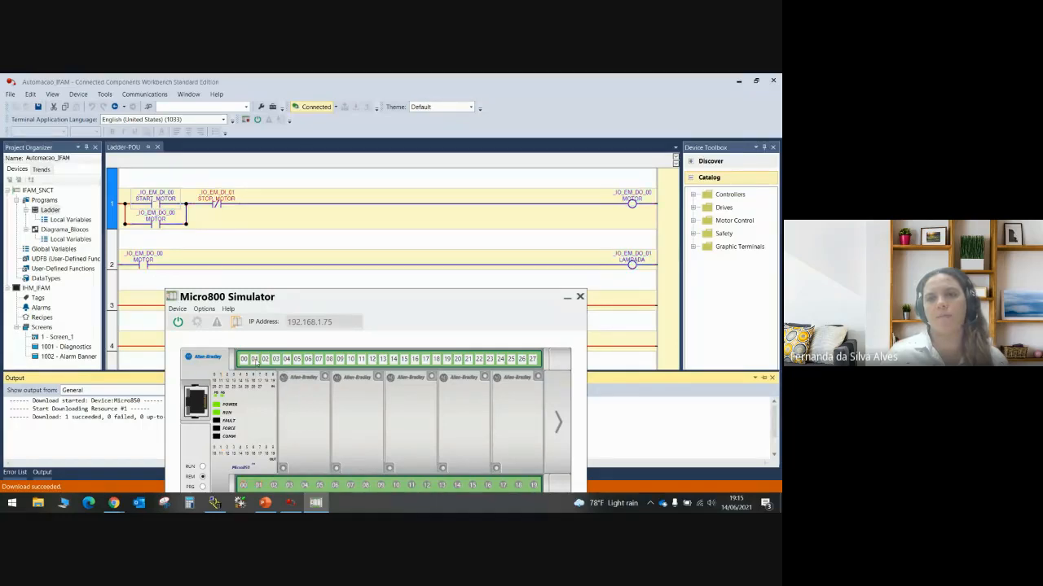
Close the Micro800 Simulator, return the ladder program to offline editing, and collapse the instruction text area above the rungs.
drag(298, 298, 354, 237)
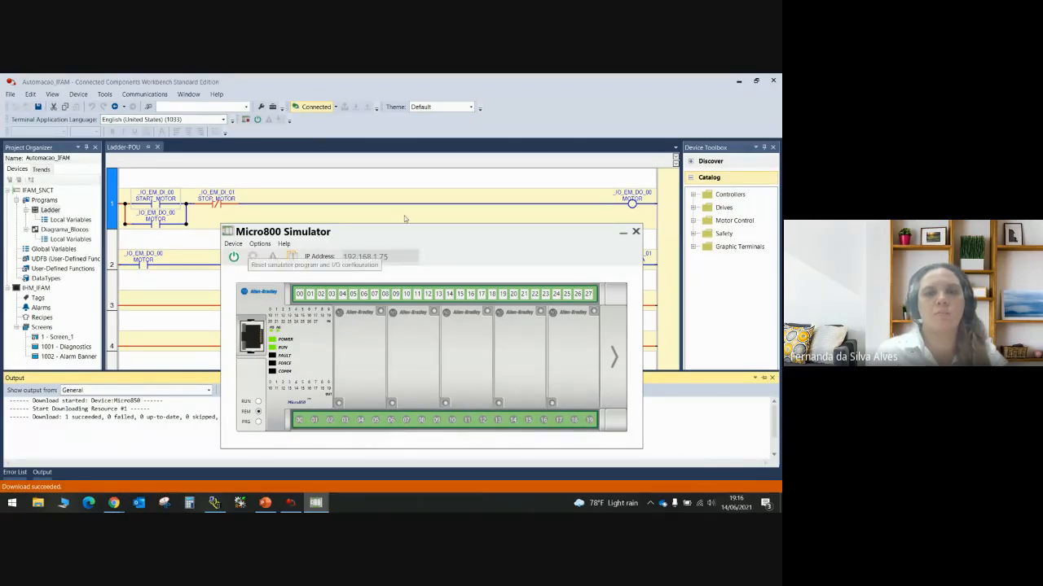
click(636, 233)
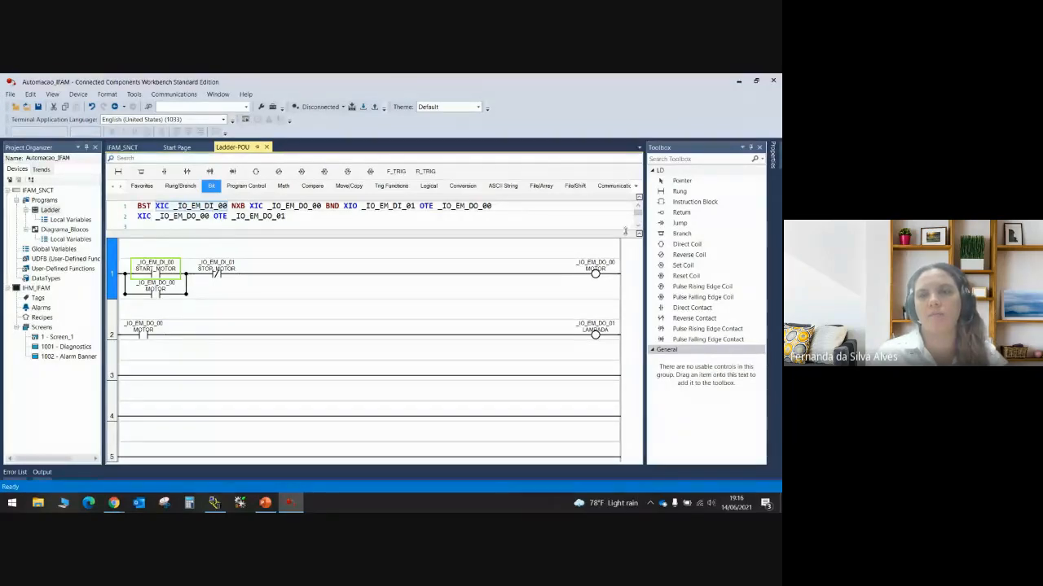
drag(625, 232, 616, 201)
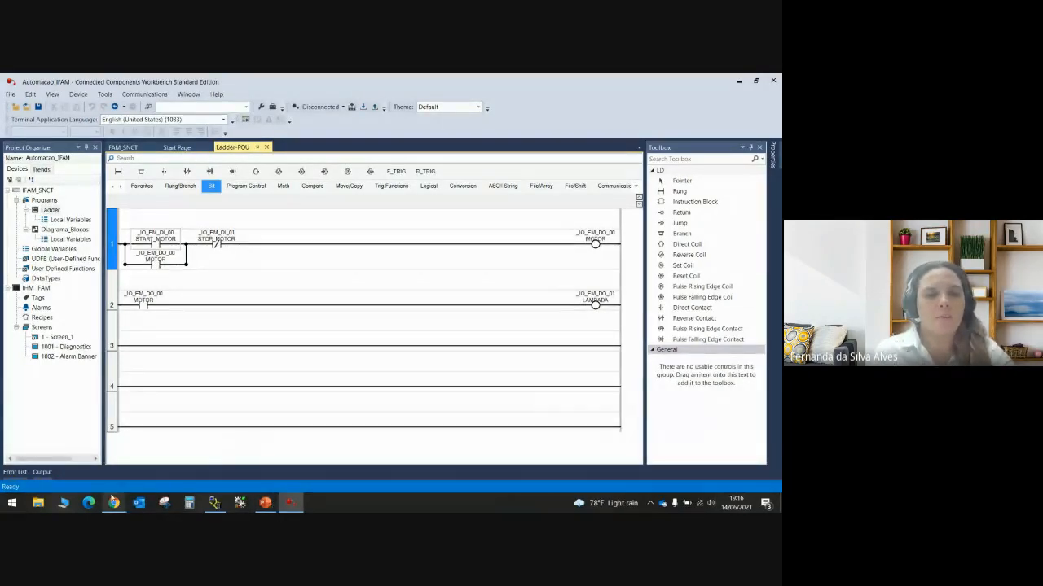
Check the Google Meet call chat, and switch to the PowerPoint slide about the timer instruction.
mouse_move(114, 503)
click(59, 457)
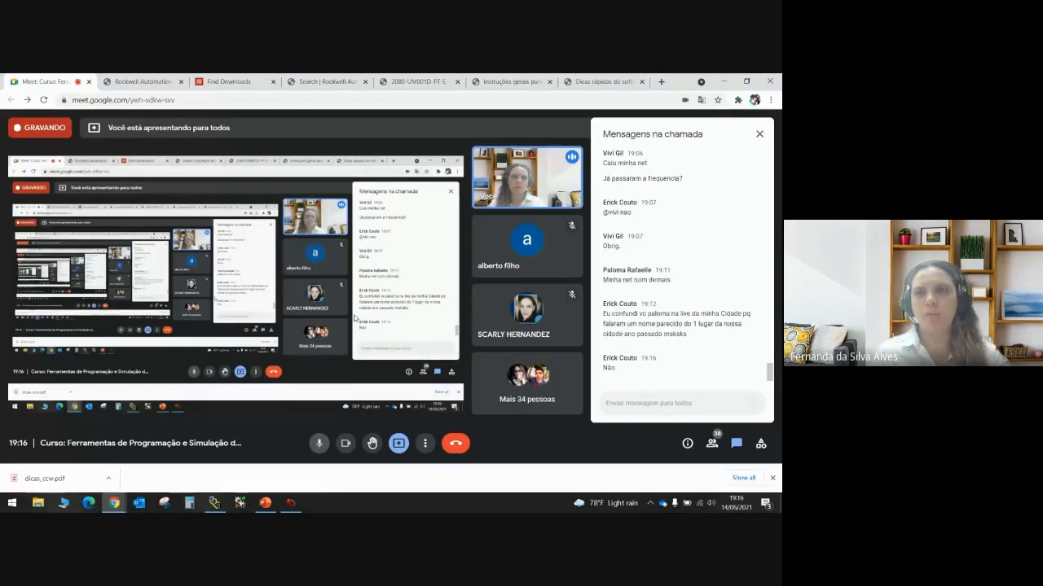
click(265, 502)
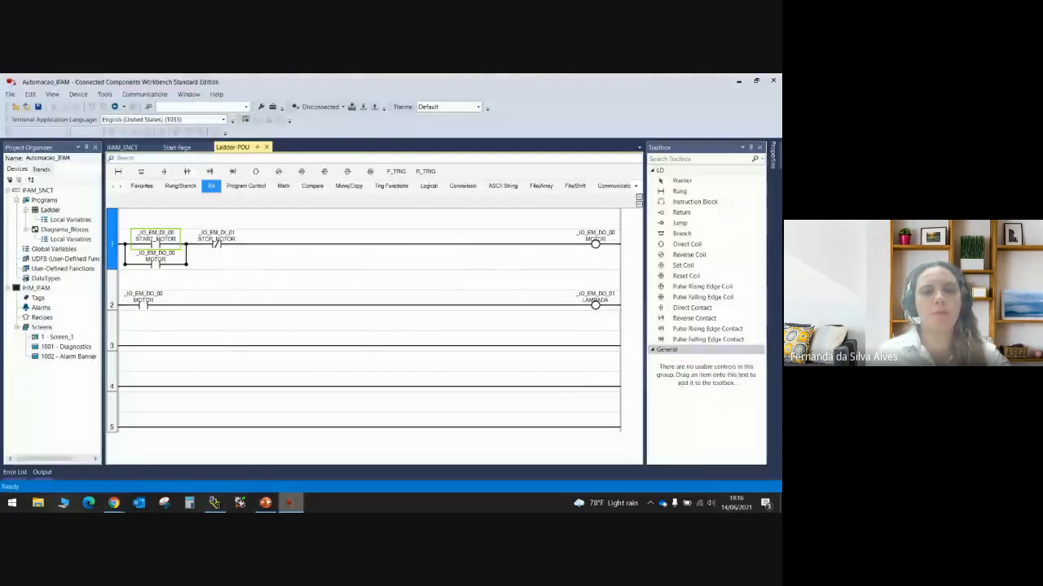
click(265, 503)
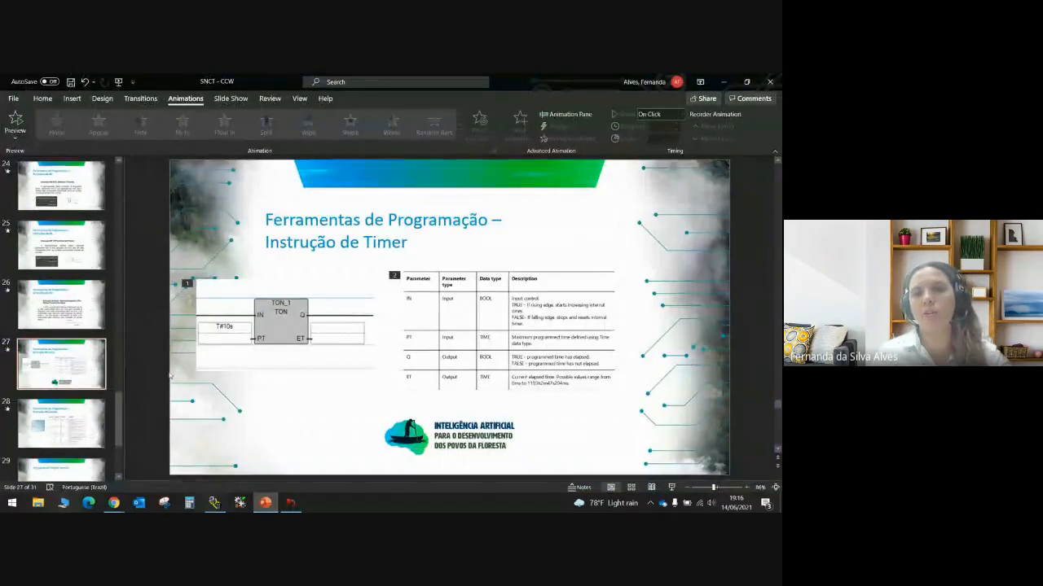